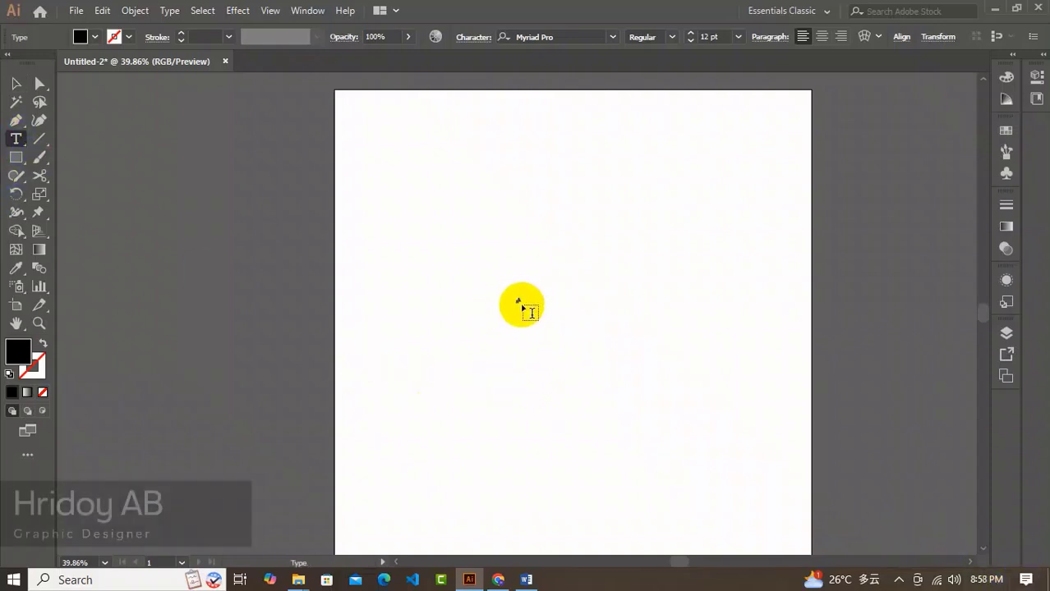
Add the letter A as text near the artboard's center and scale it up to about 323.7 pt.
click(523, 306)
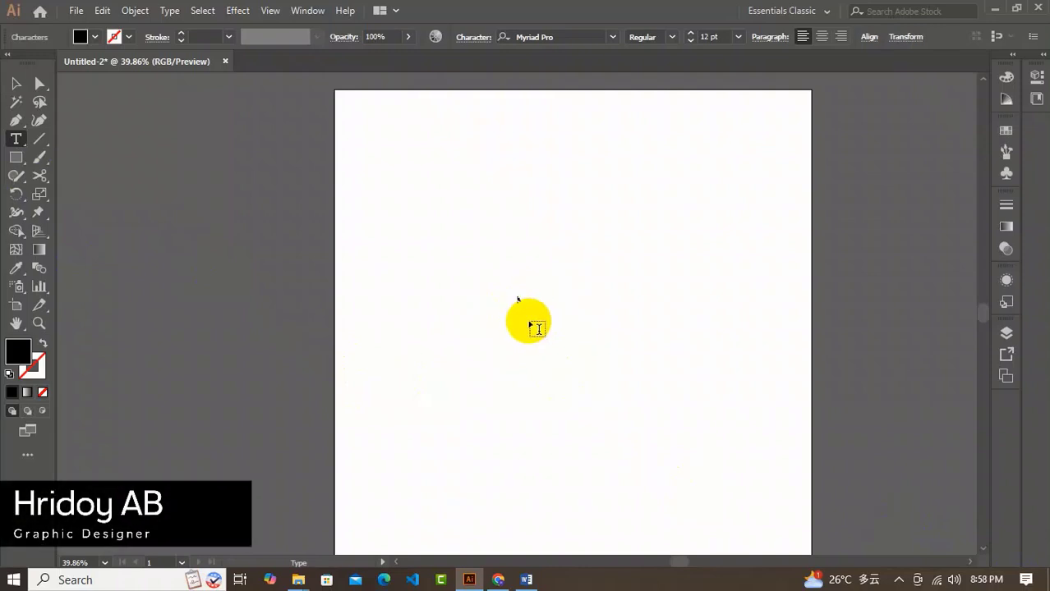
click(13, 85)
drag(518, 300, 671, 509)
drag(581, 380, 521, 278)
drag(549, 347, 610, 423)
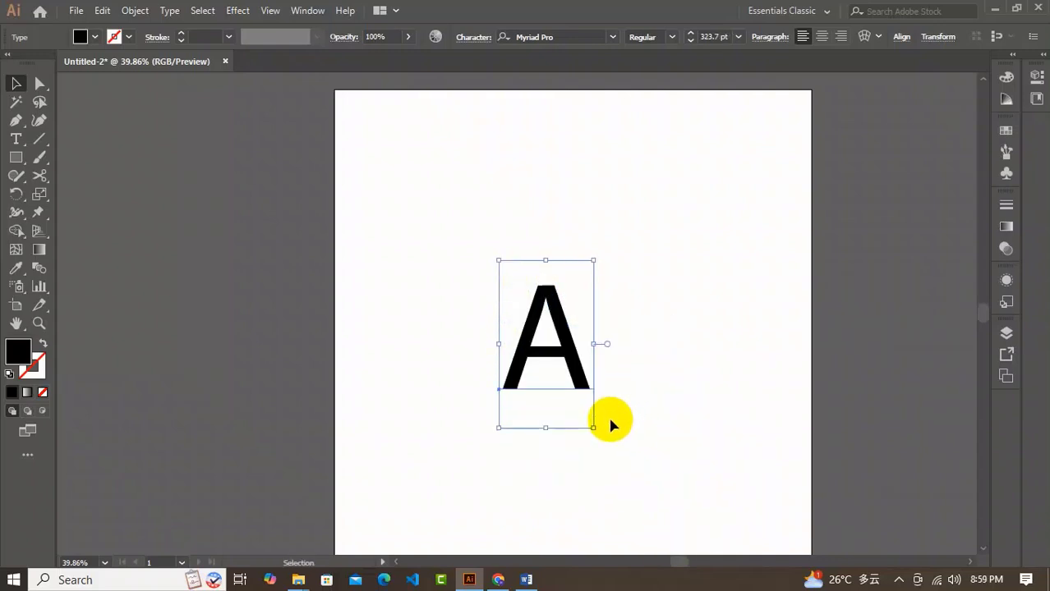
Set the letter A's font to Montserrat Black.
click(586, 36)
text(monts)
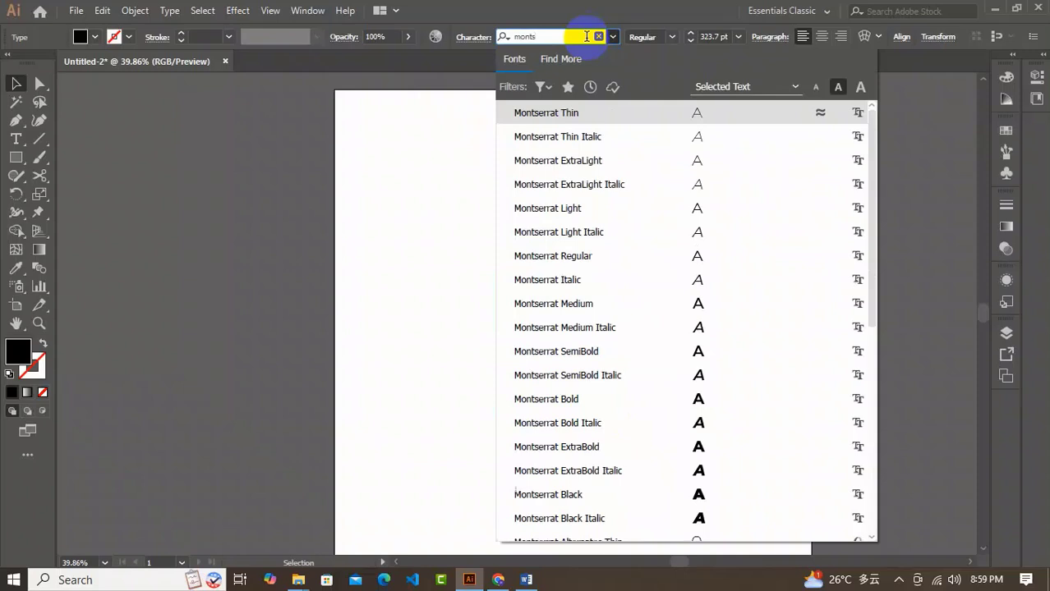
click(651, 503)
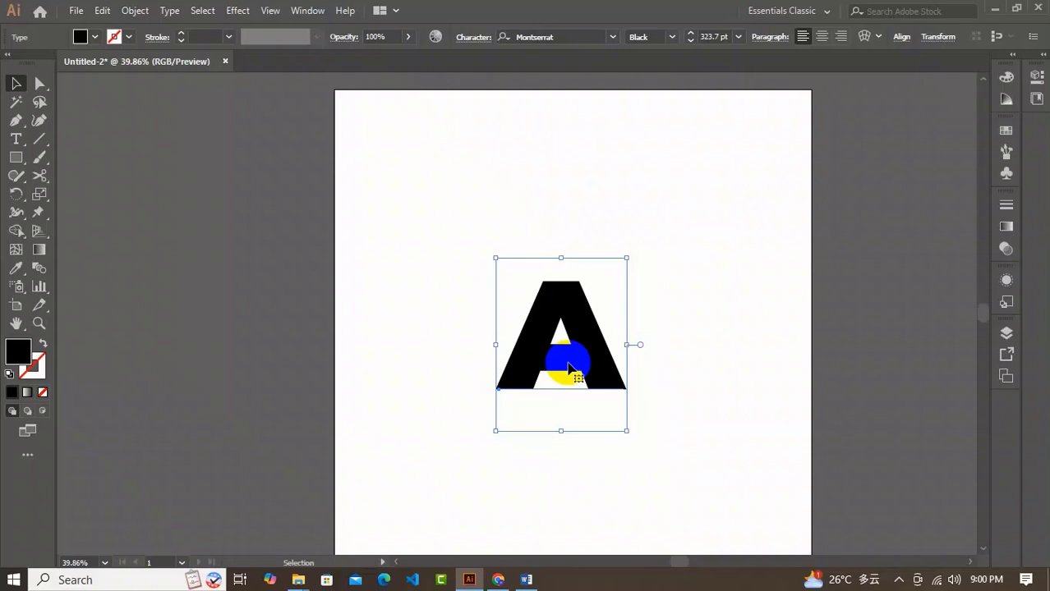
Convert the letter A to outlines and round its two apex corners by about 57 px.
click(169, 12)
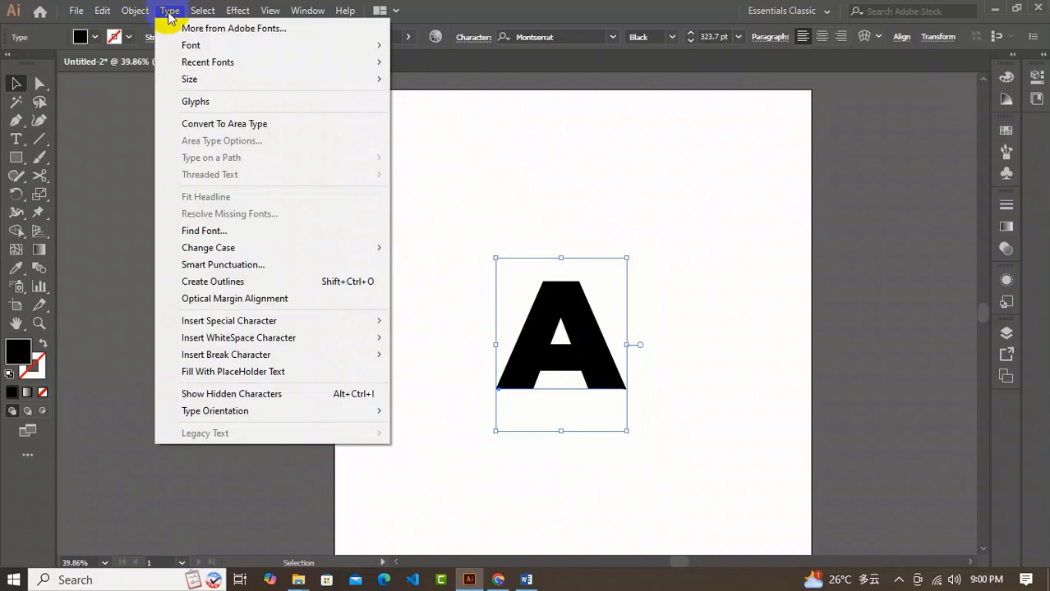
click(208, 281)
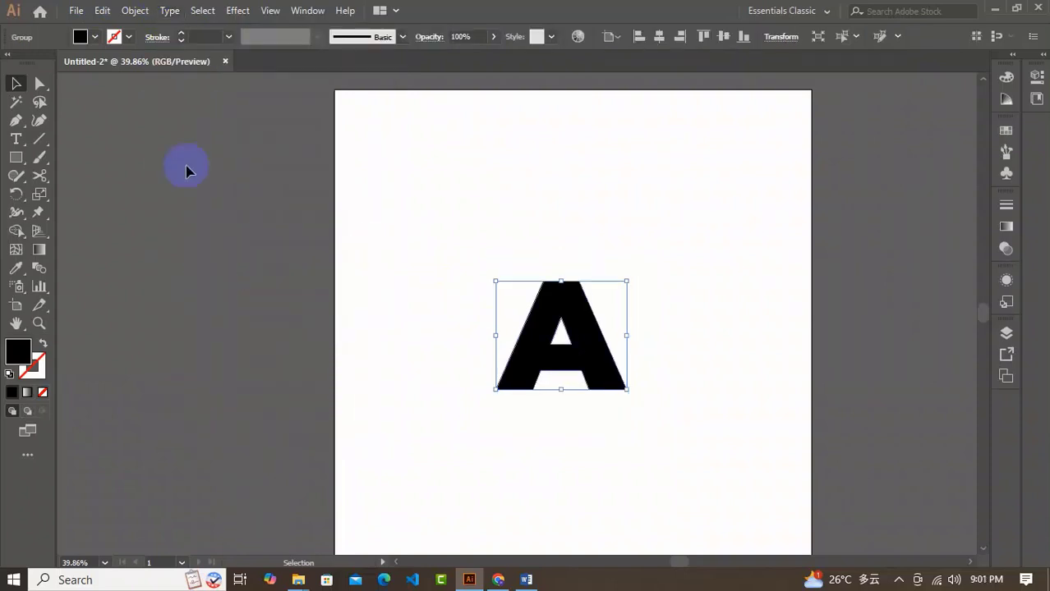
click(40, 83)
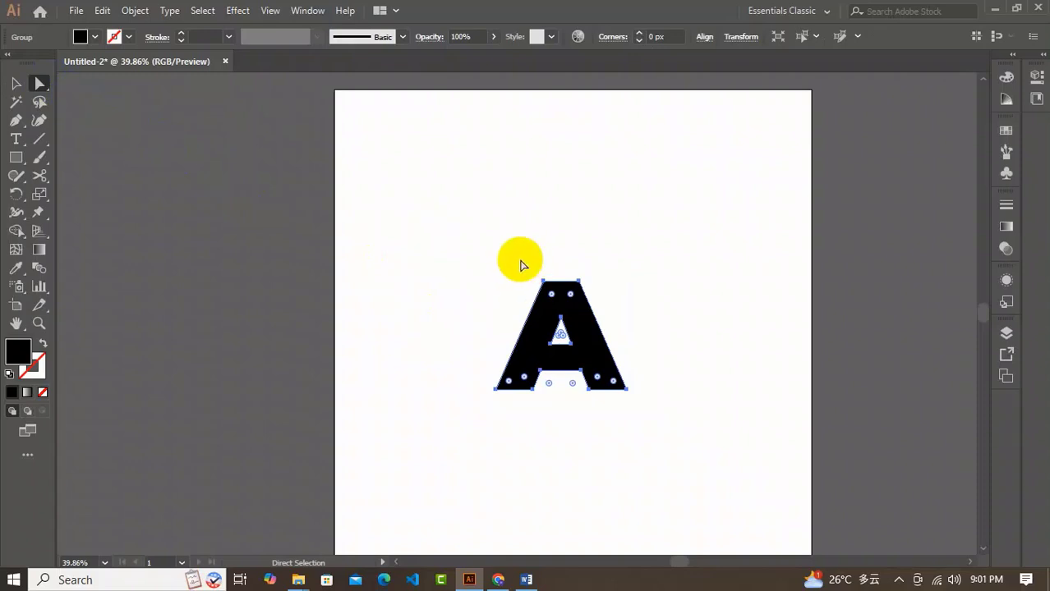
drag(520, 251, 519, 359)
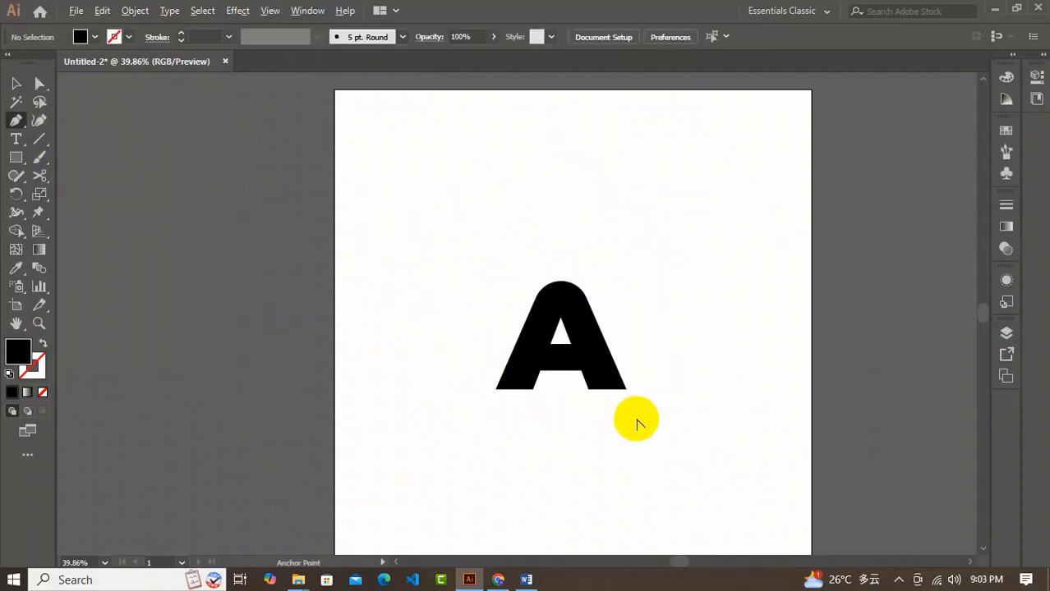
Draw a closed wave-shaped band with the Pen tool across the A's crossbar, from its left edge to the foot of its right leg.
scroll(636, 419, up, 2)
drag(636, 419, 606, 324)
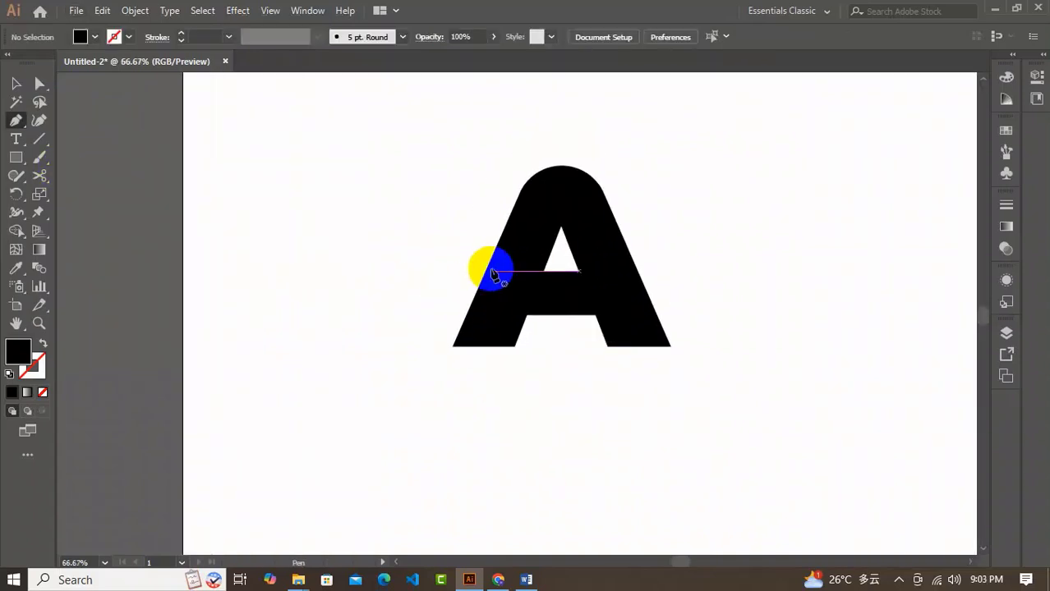
drag(492, 257, 455, 345)
drag(553, 315, 620, 296)
click(671, 347)
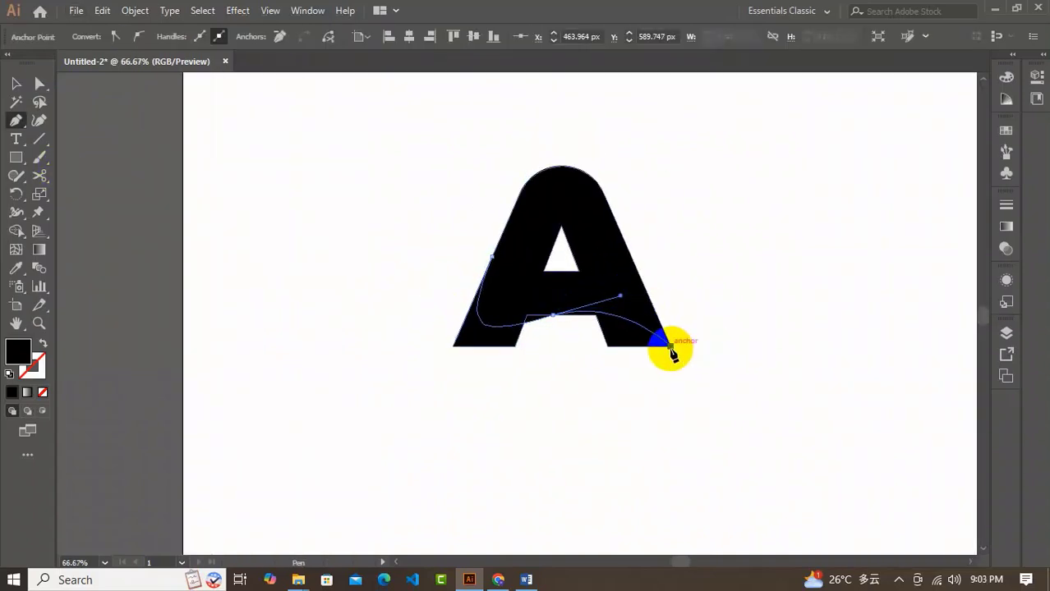
drag(576, 266, 493, 287)
click(500, 238)
click(492, 257)
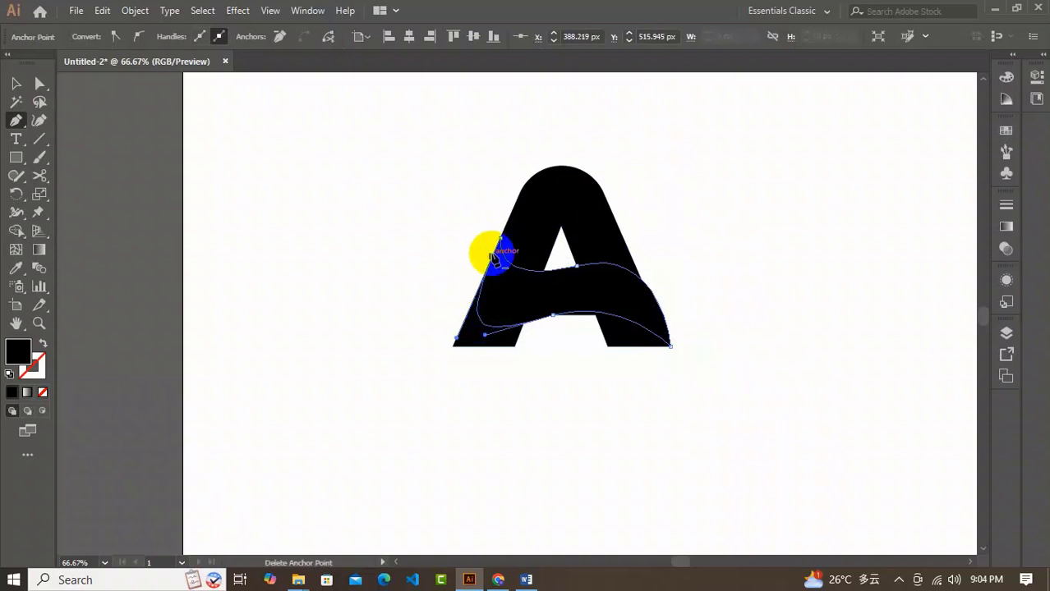
Remove the wave band's extra left anchor, then adjust its anchors and handles to follow the A's legs with a stronger upper curve.
click(492, 257)
drag(484, 335, 438, 342)
drag(670, 346, 655, 334)
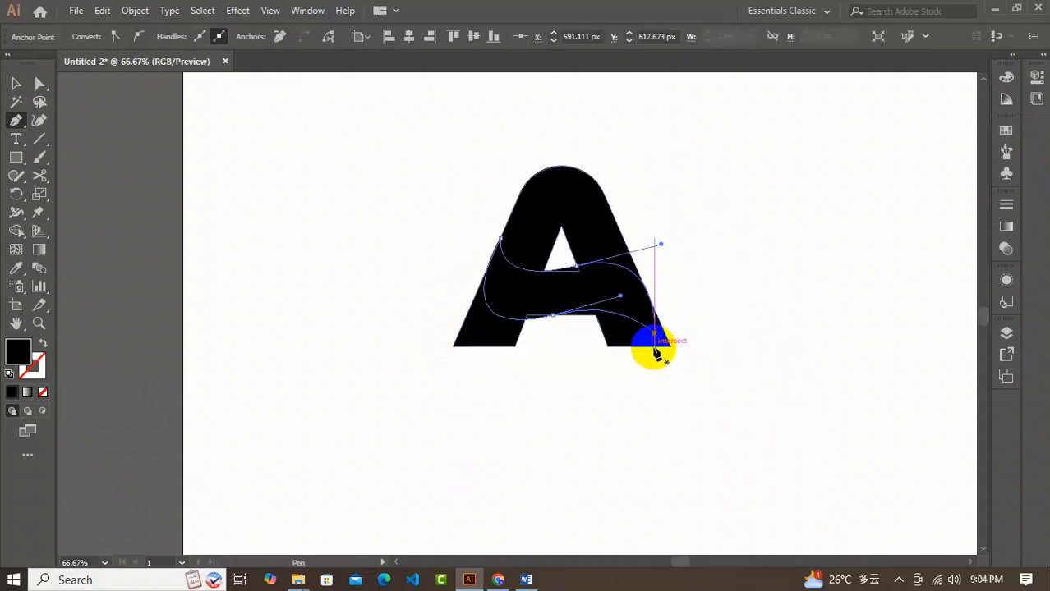
mouse_move(500, 238)
mouse_down()
mouse_move(492, 257)
mouse_move(496, 248)
mouse_up()
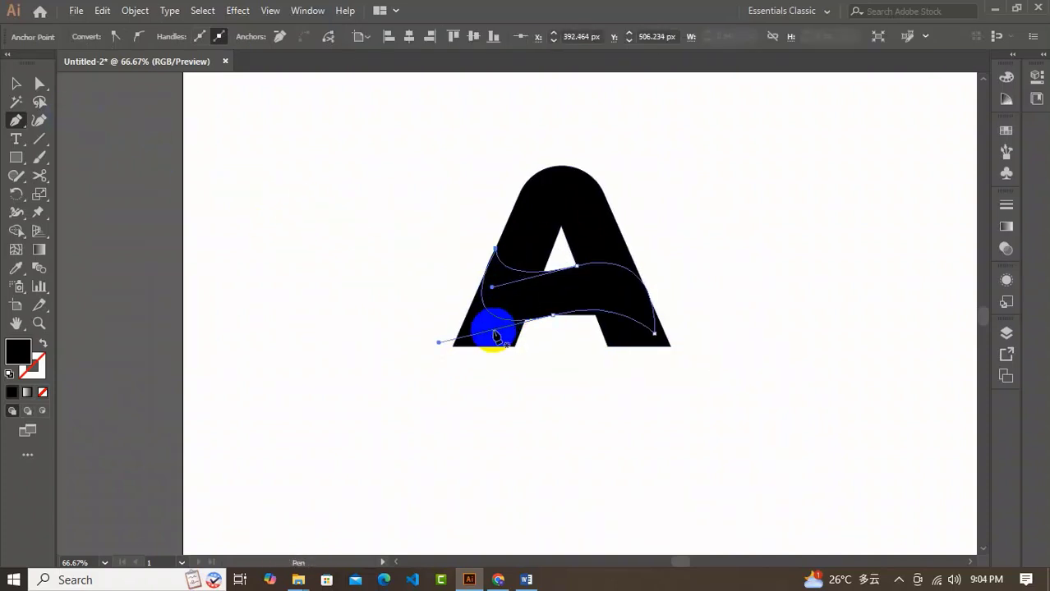
ctrl+click(577, 266)
drag(492, 287, 506, 300)
drag(660, 245, 653, 226)
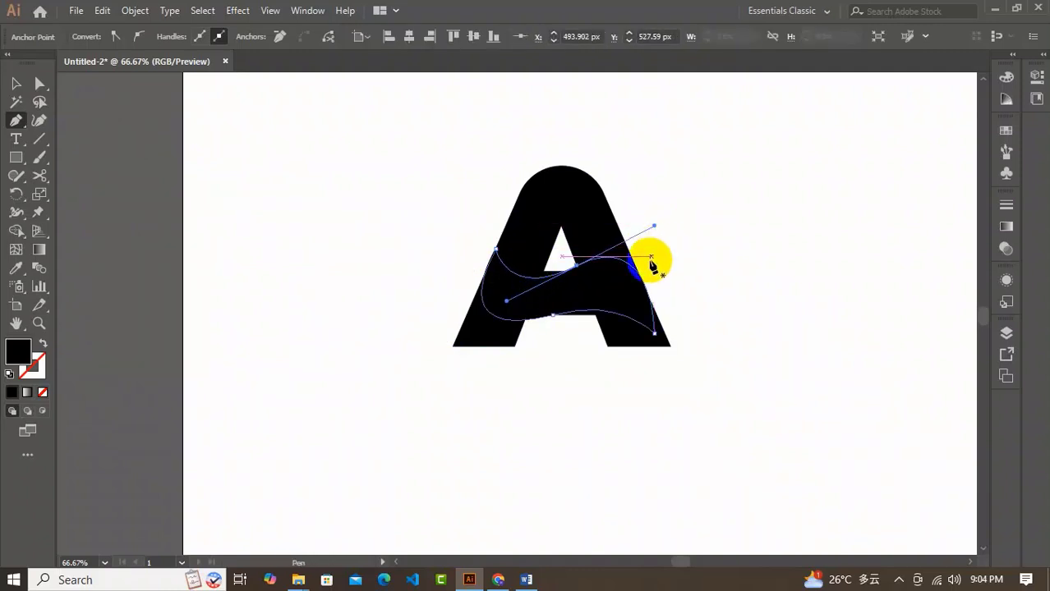
click(15, 83)
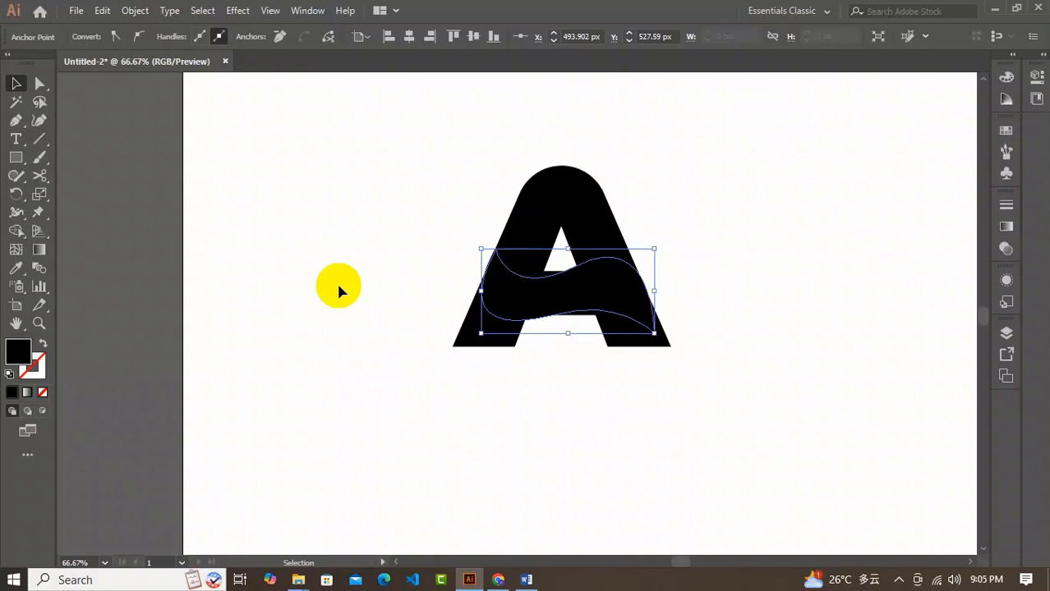
click(567, 340)
click(558, 316)
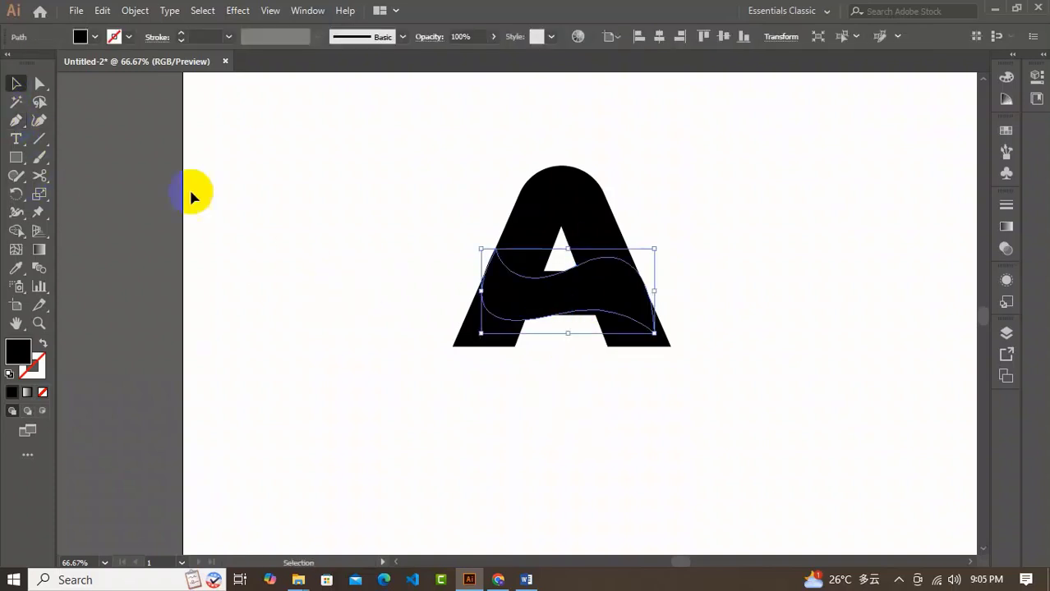
click(237, 214)
Draw an unfilled, black-stroked curve from the A's lower left inner edge past its right leg and stretch its start slightly outward.
key(p)
drag(544, 320, 600, 274)
drag(666, 301, 716, 355)
click(42, 343)
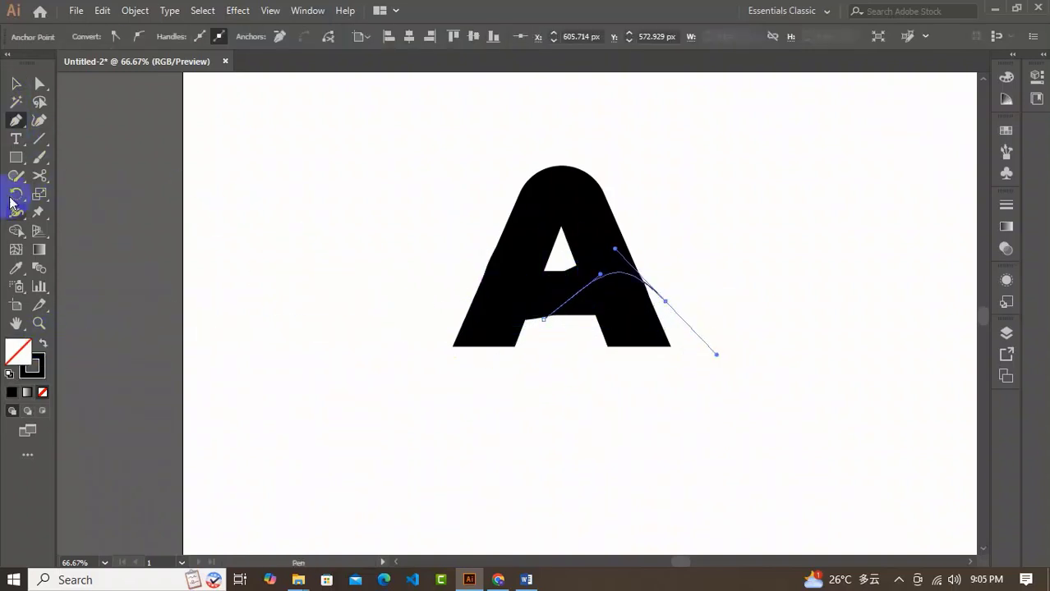
click(16, 83)
key(ctrl+a)
click(589, 374)
click(666, 300)
drag(544, 296, 537, 296)
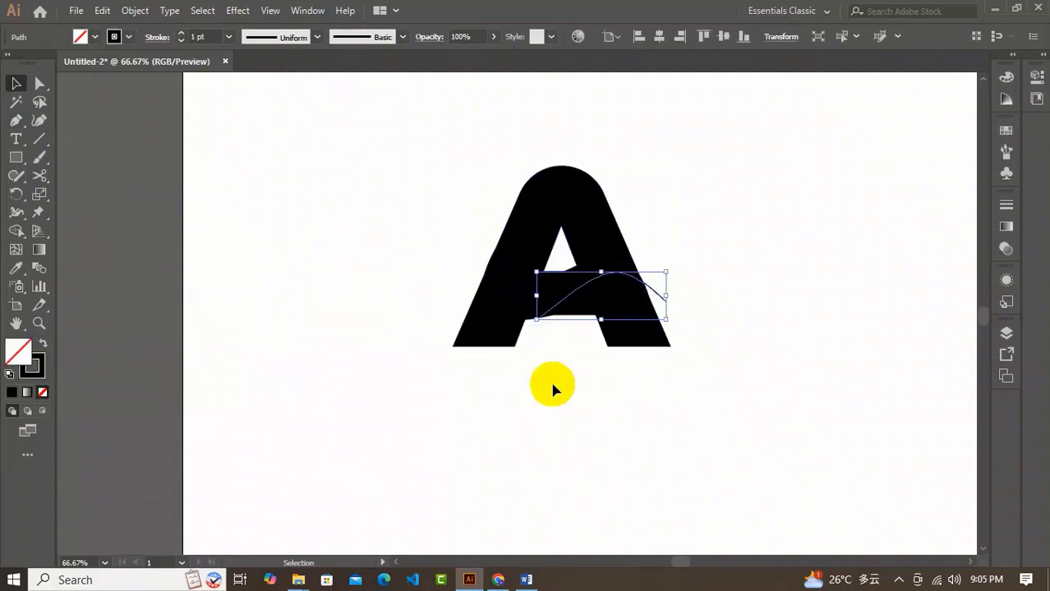
Round the wave band's lower-right tip.
click(604, 311)
key(a)
click(656, 330)
drag(648, 323, 635, 295)
key(ctrl+z)
click(15, 83)
click(313, 277)
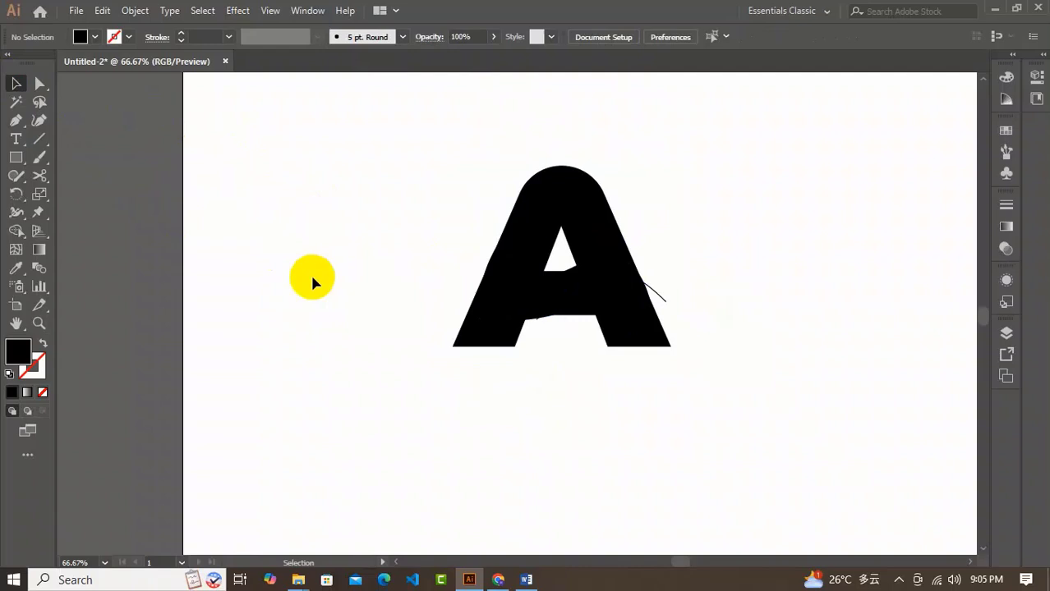
Cut away both legs of the A below the wave band with Shape Builder, using all shapes together.
drag(448, 154, 635, 384)
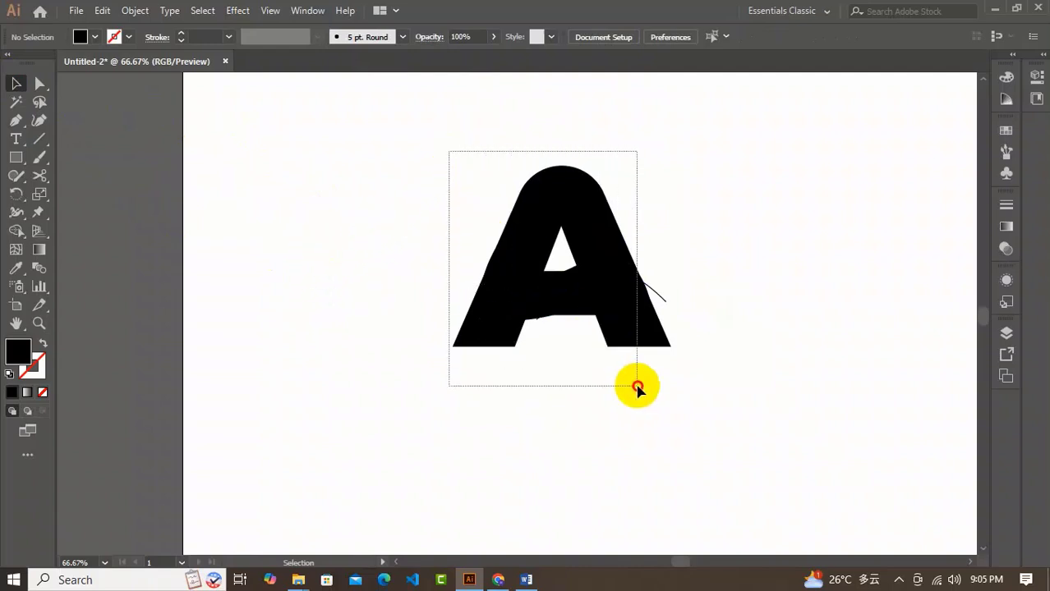
click(16, 230)
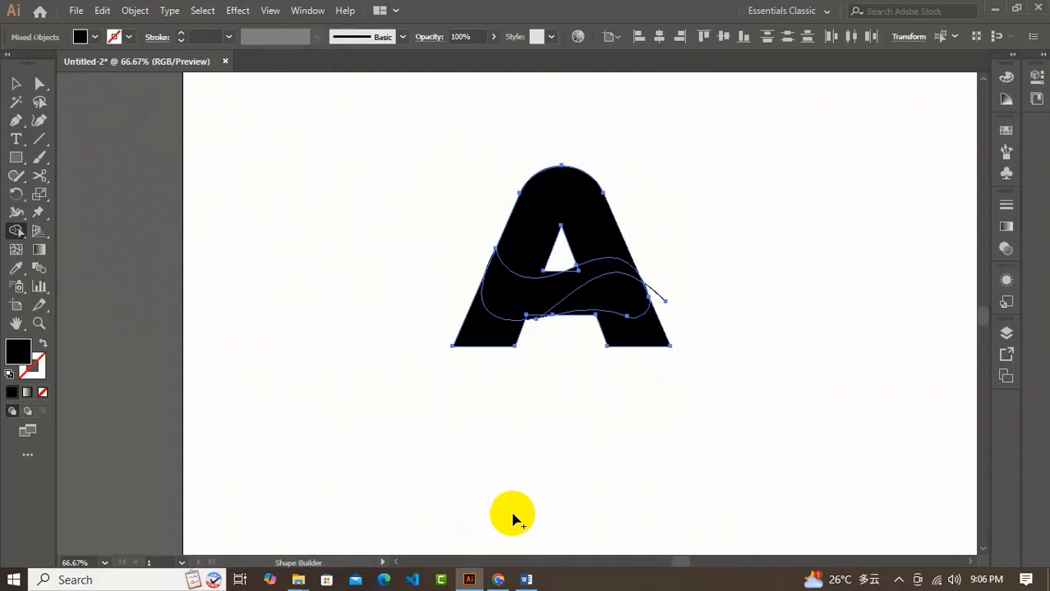
alt+click(494, 339)
alt+click(638, 341)
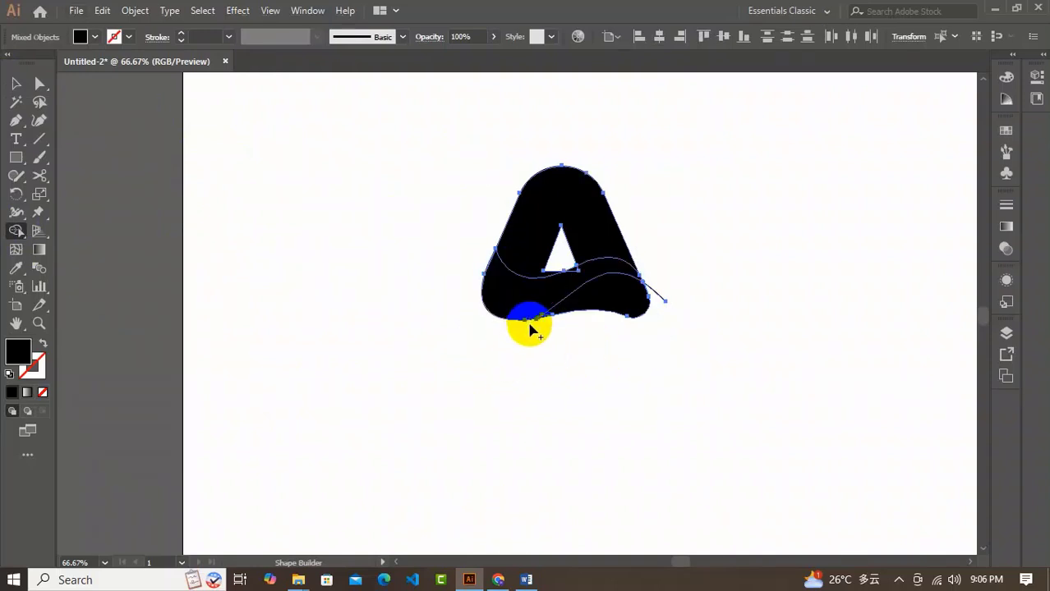
Delete the leftover pieces of the dividing curve that extend beyond the shape.
click(16, 83)
click(657, 305)
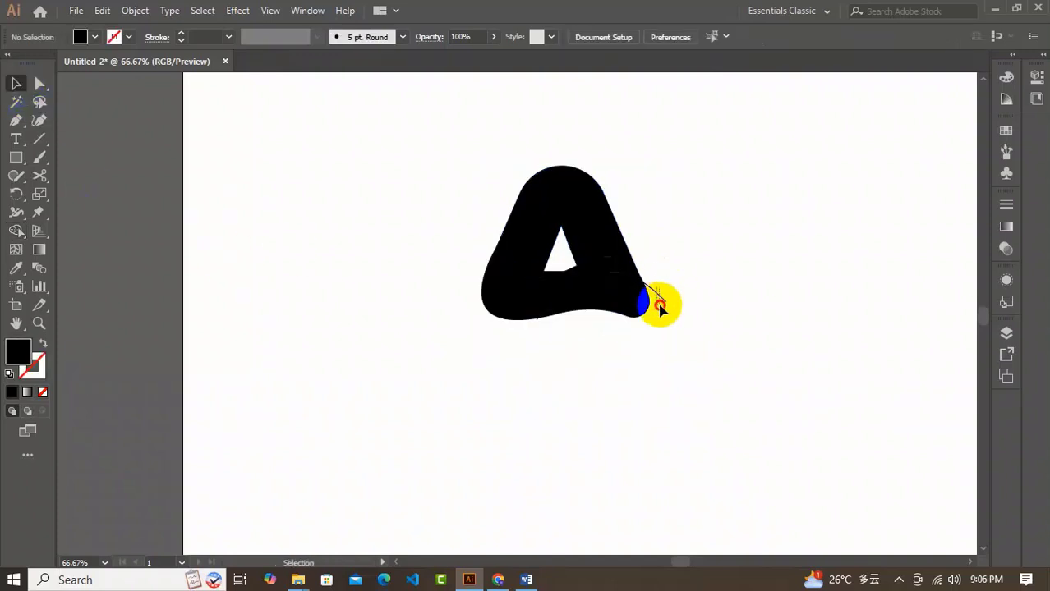
click(516, 293)
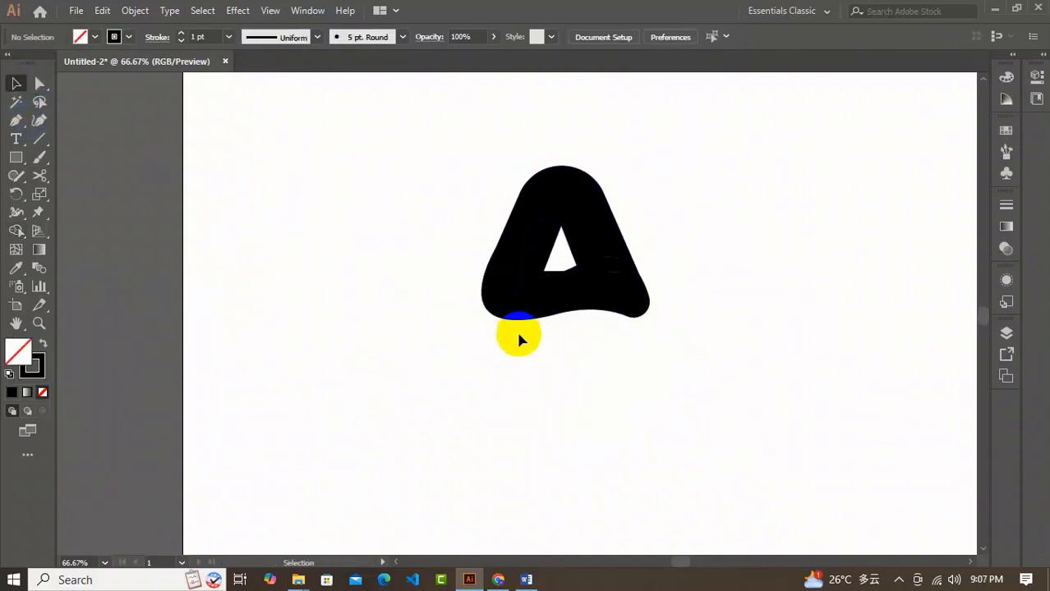
click(40, 139)
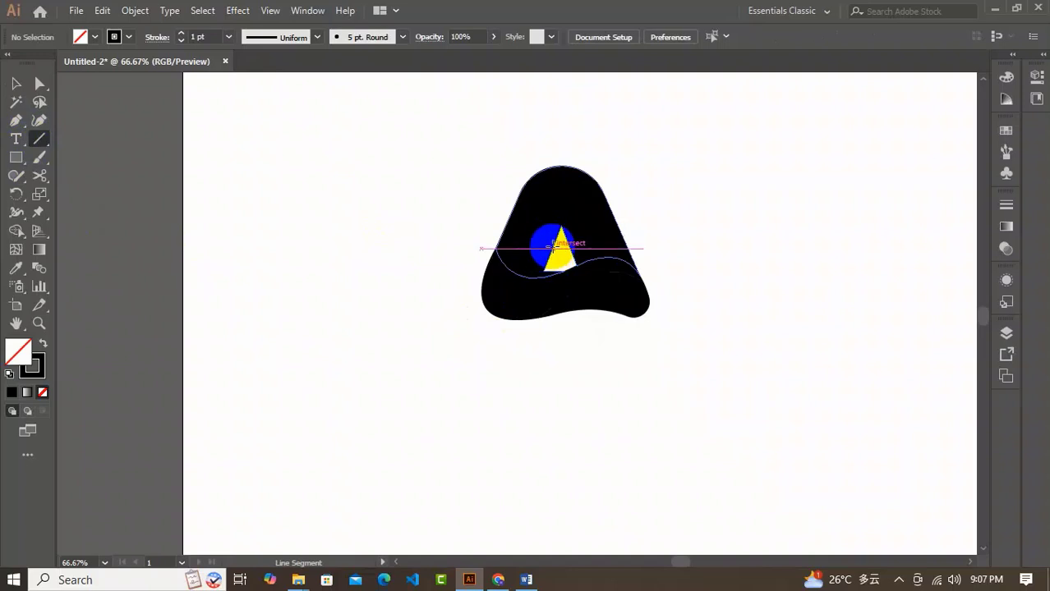
drag(549, 267, 502, 369)
key(Delete)
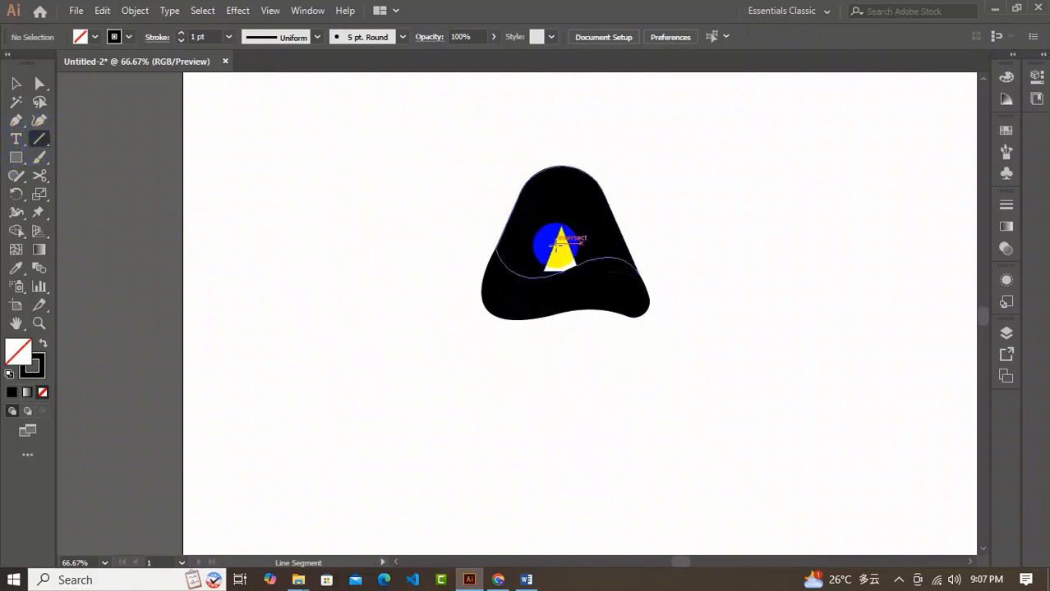
Draw a line extending the counter's left edge below the letter, then remove the black sliver beneath the counter with Shape Builder.
mouse_move(556, 243)
mouse_down()
mouse_move(520, 364)
mouse_move(504, 373)
mouse_up()
click(15, 85)
drag(396, 118, 552, 253)
click(16, 232)
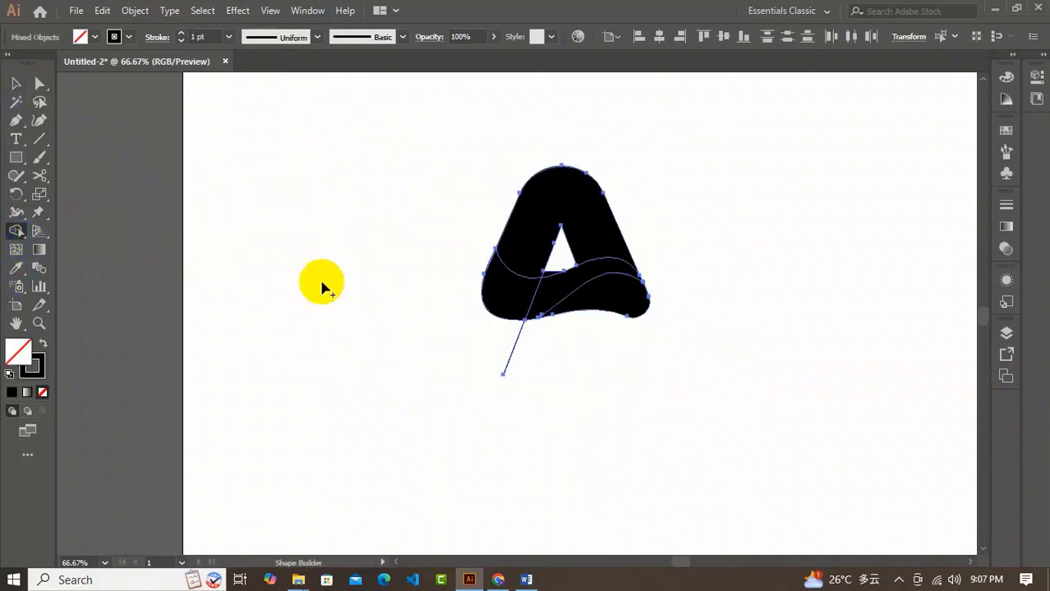
alt+click(552, 278)
Delete the leftover guide line sticking out below the letter.
click(15, 84)
click(523, 365)
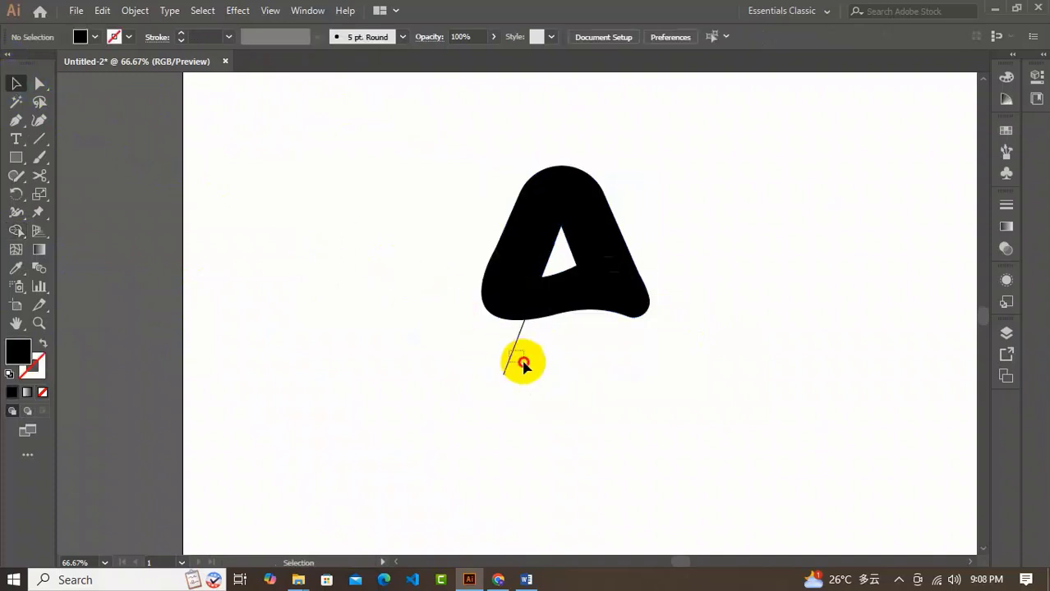
drag(524, 362, 556, 382)
key(Delete)
Offset the path of the wave band by 12 px with miter joins.
click(607, 263)
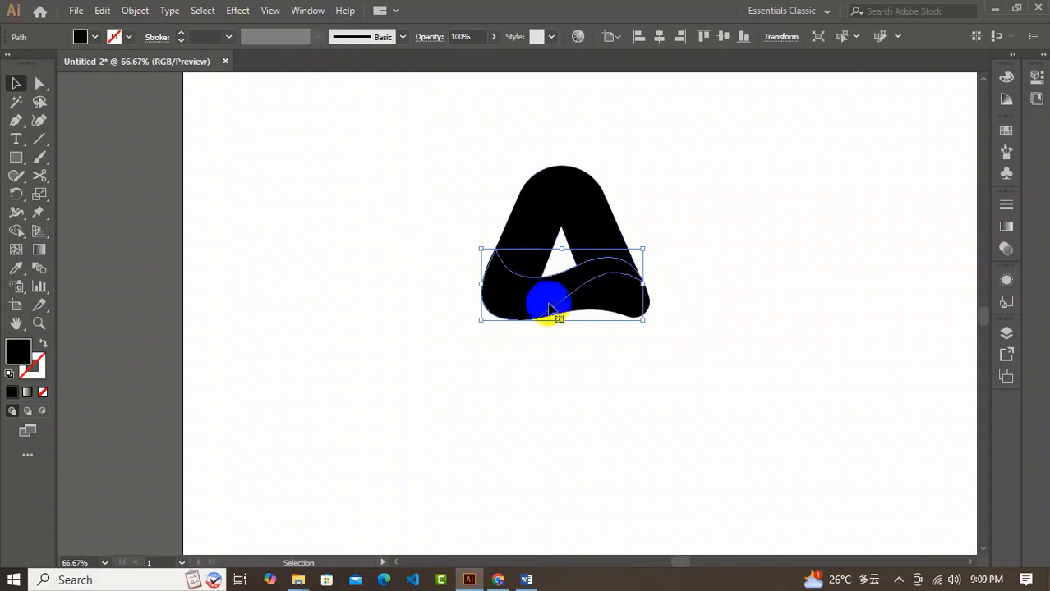
click(140, 12)
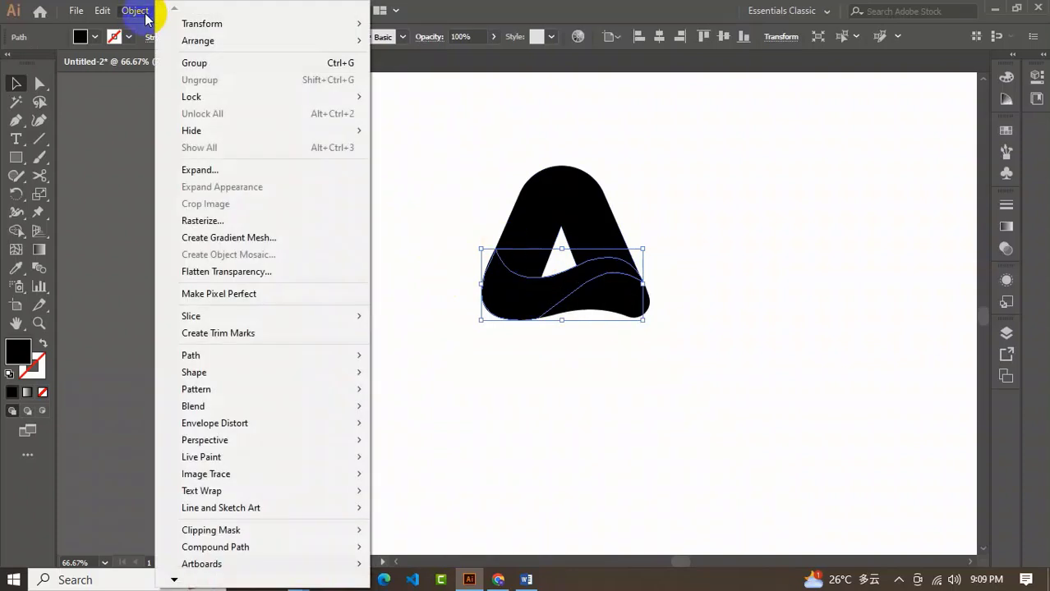
mouse_move(241, 358)
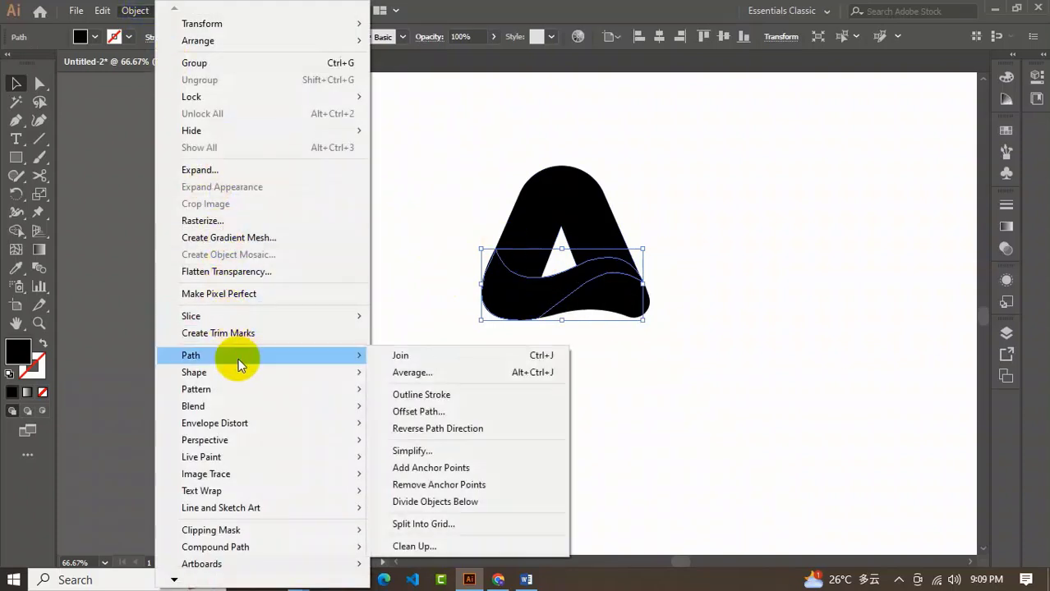
click(459, 412)
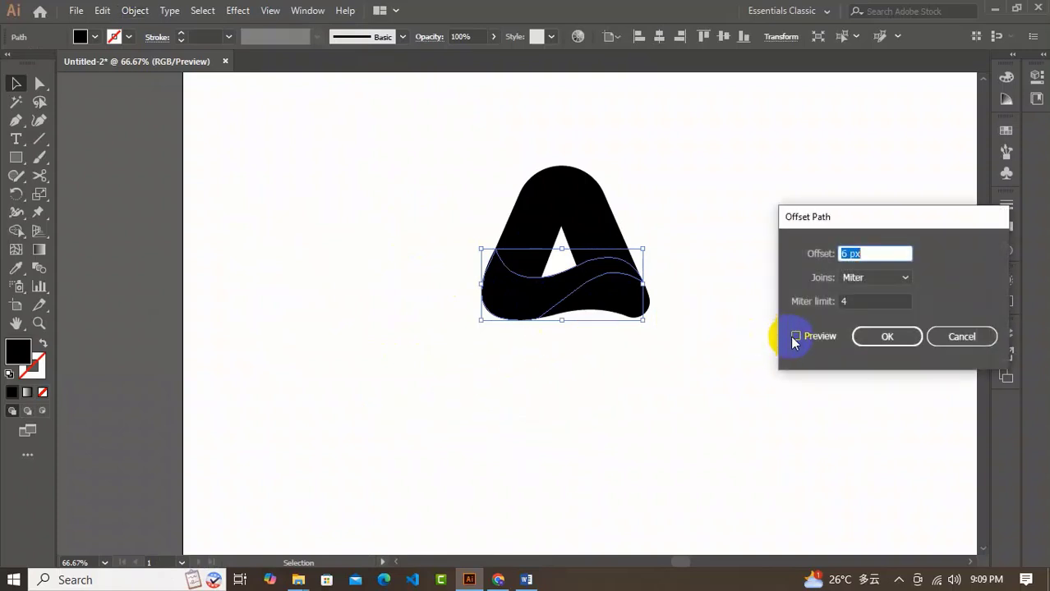
click(796, 338)
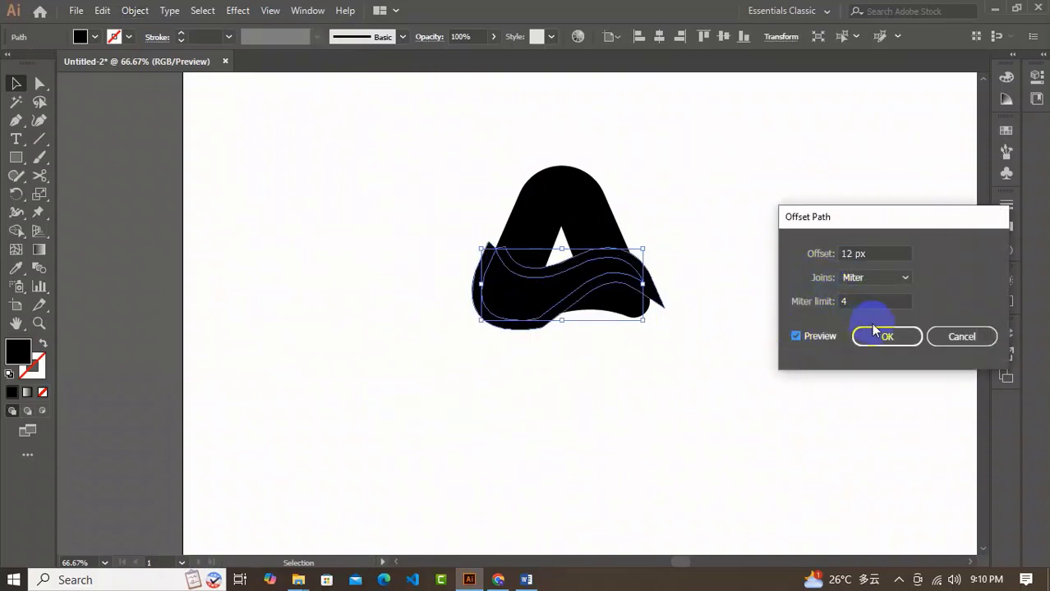
click(874, 331)
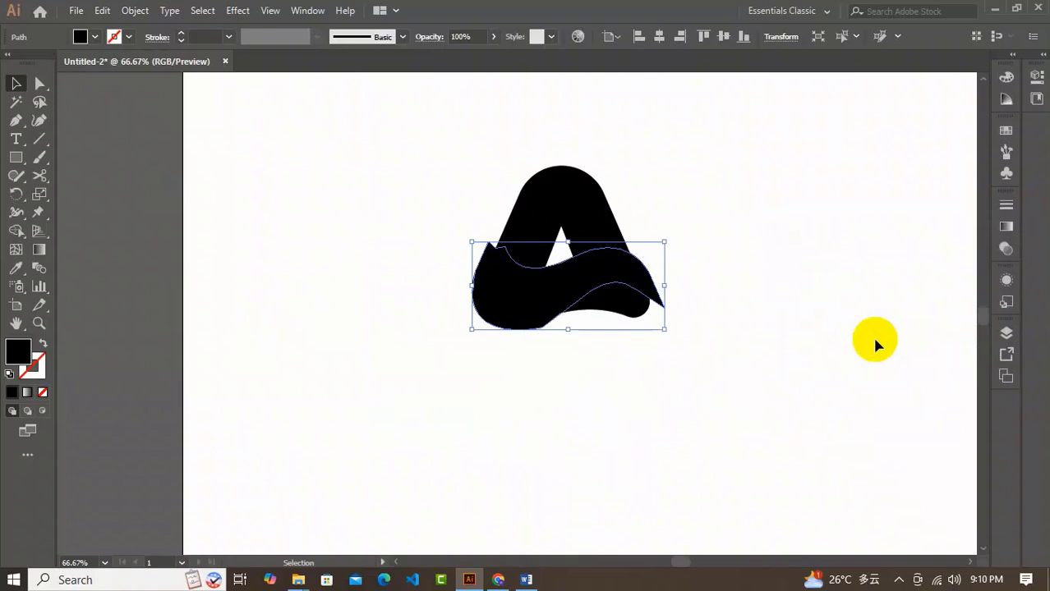
Use Shape Builder on the offset shape and the letter's upper part to cut a gap between the right leg and the wave band.
shift+click(573, 185)
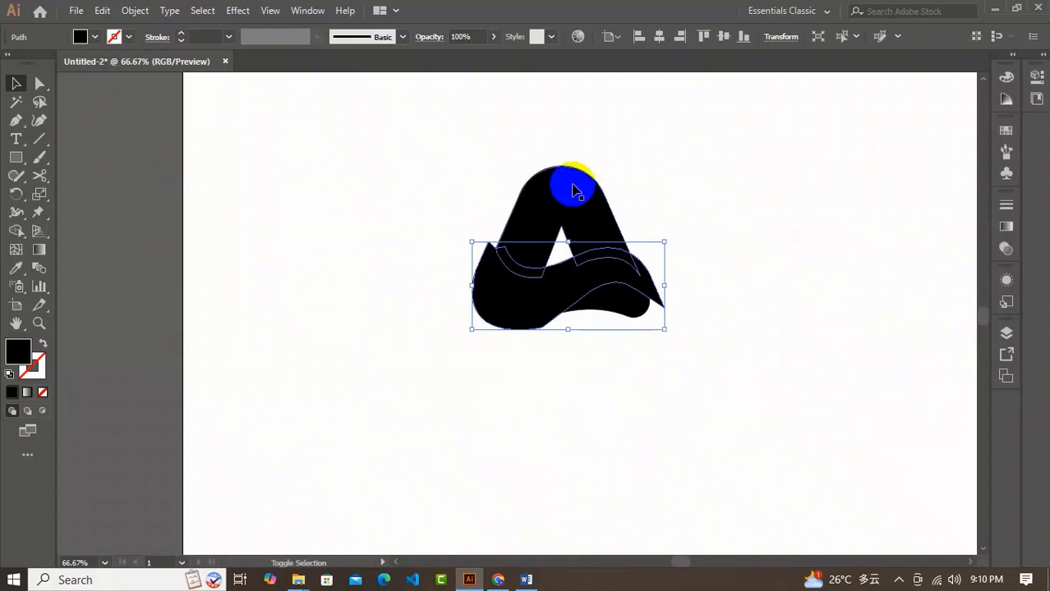
shift+click(575, 199)
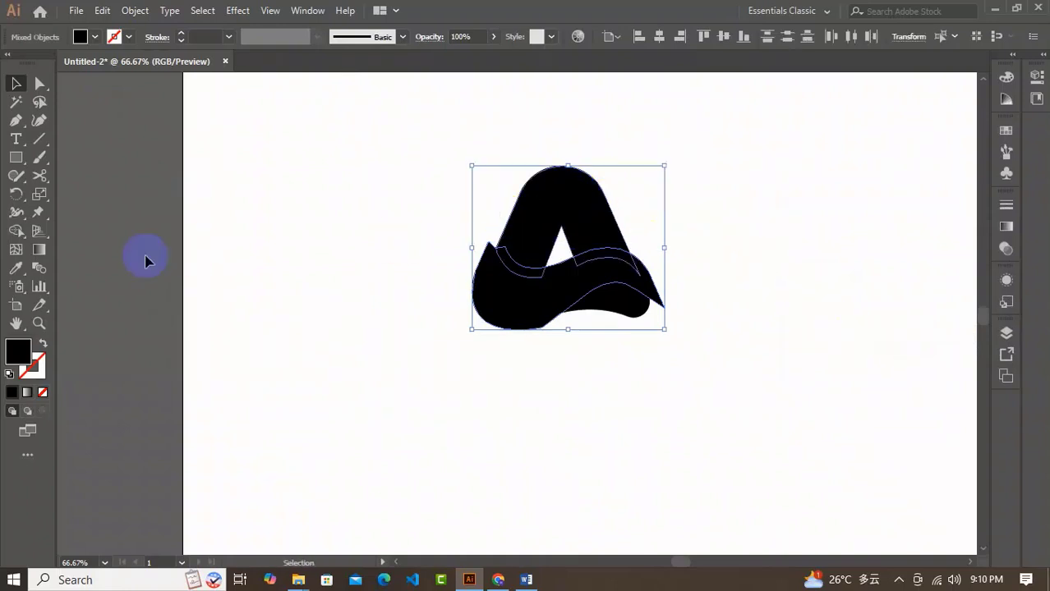
click(16, 233)
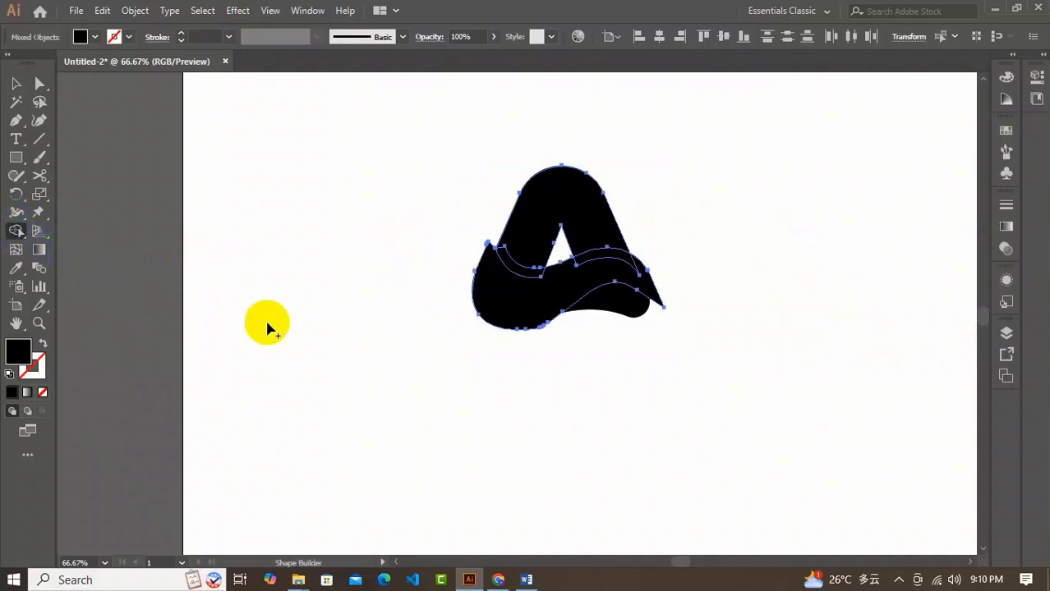
mouse_move(506, 329)
mouse_down()
mouse_move(536, 333)
mouse_move(604, 294)
mouse_move(608, 263)
mouse_up()
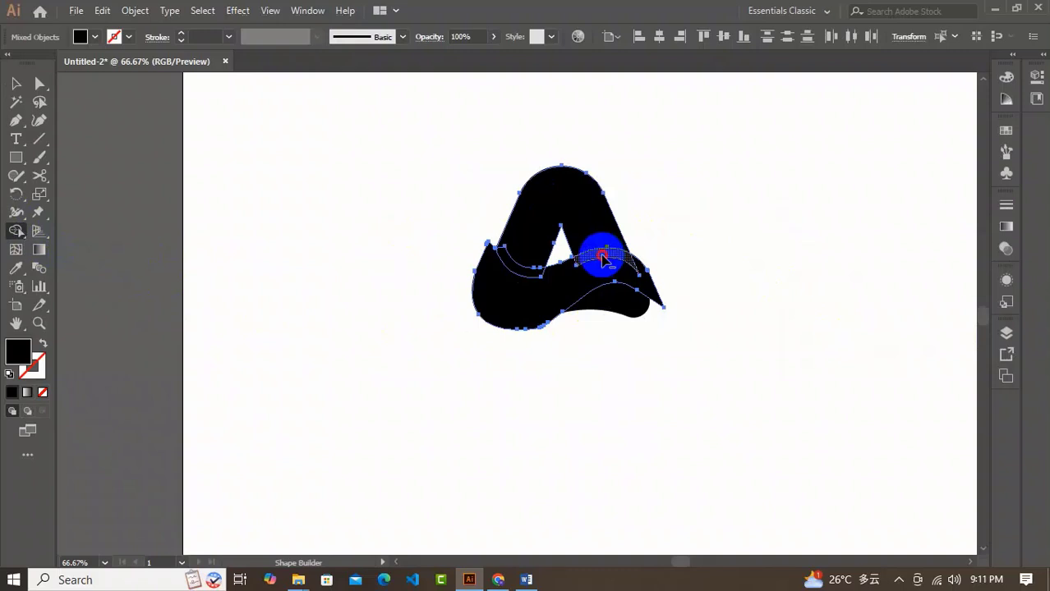
drag(602, 257, 581, 286)
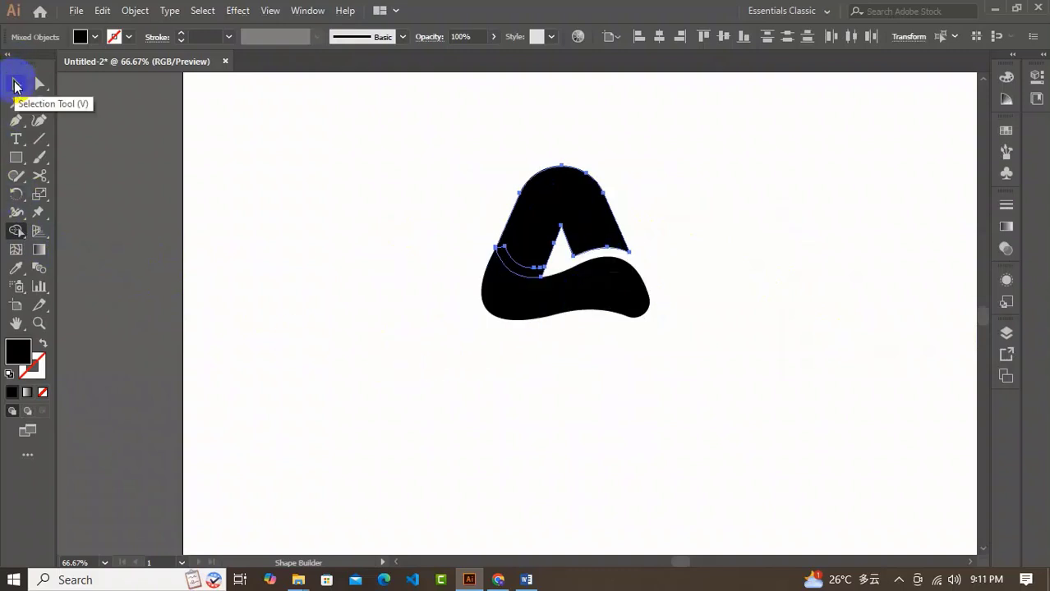
Delete the leftover offset piece overlapping the lower end of the letter's left leg.
click(16, 84)
click(386, 283)
click(520, 267)
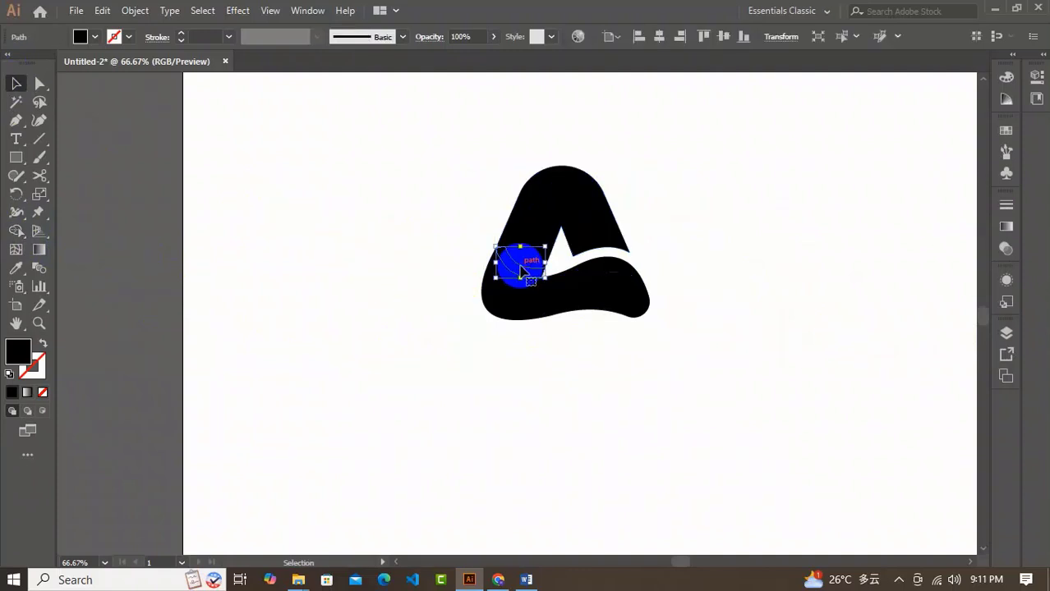
key(Delete)
click(673, 293)
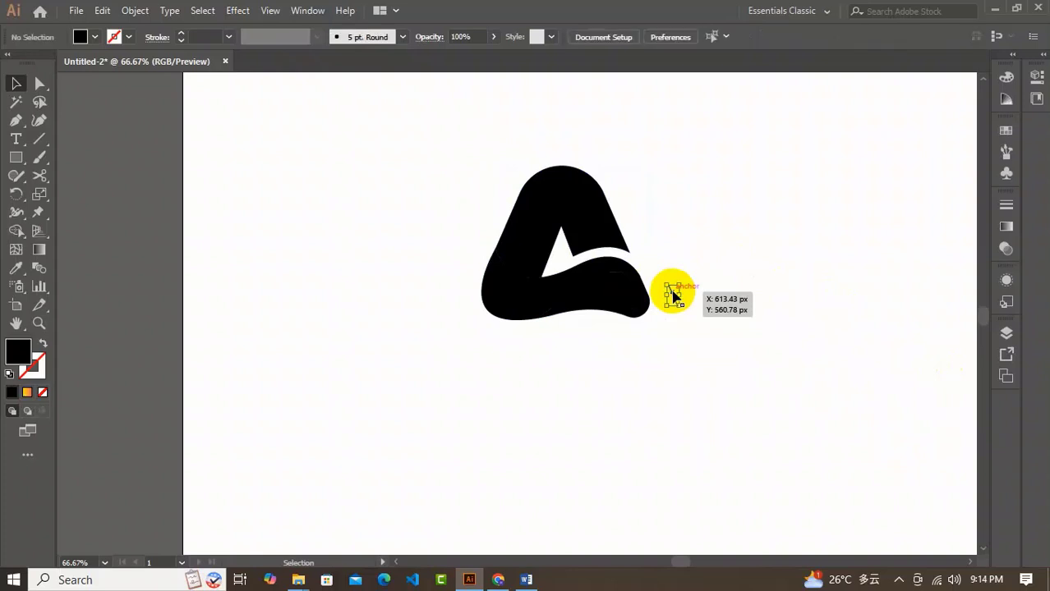
Fill all the logo pieces with the yellow-to-red linear gradient.
drag(462, 181, 590, 345)
click(1006, 226)
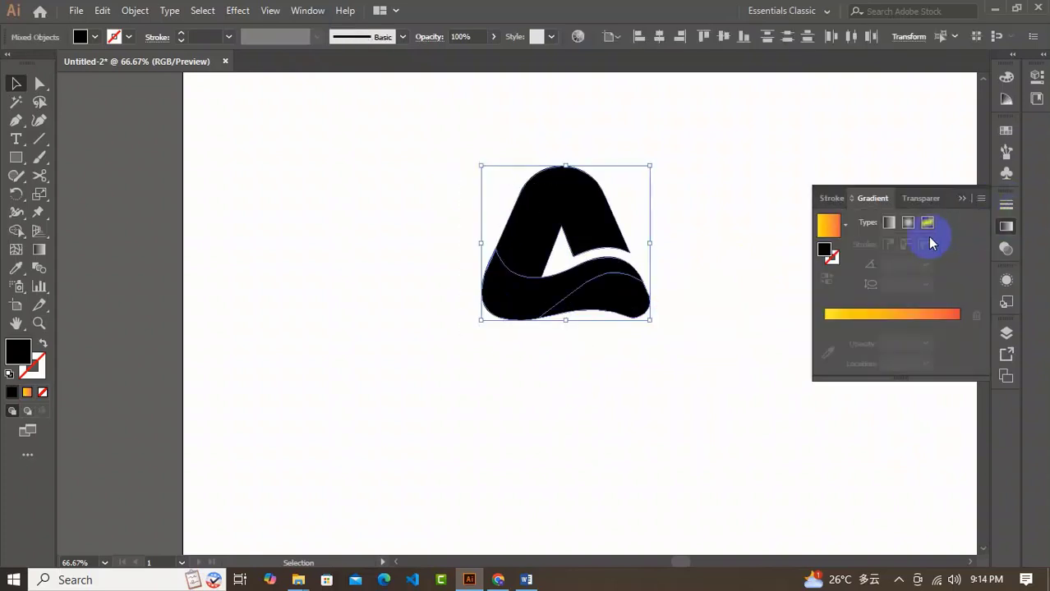
click(838, 240)
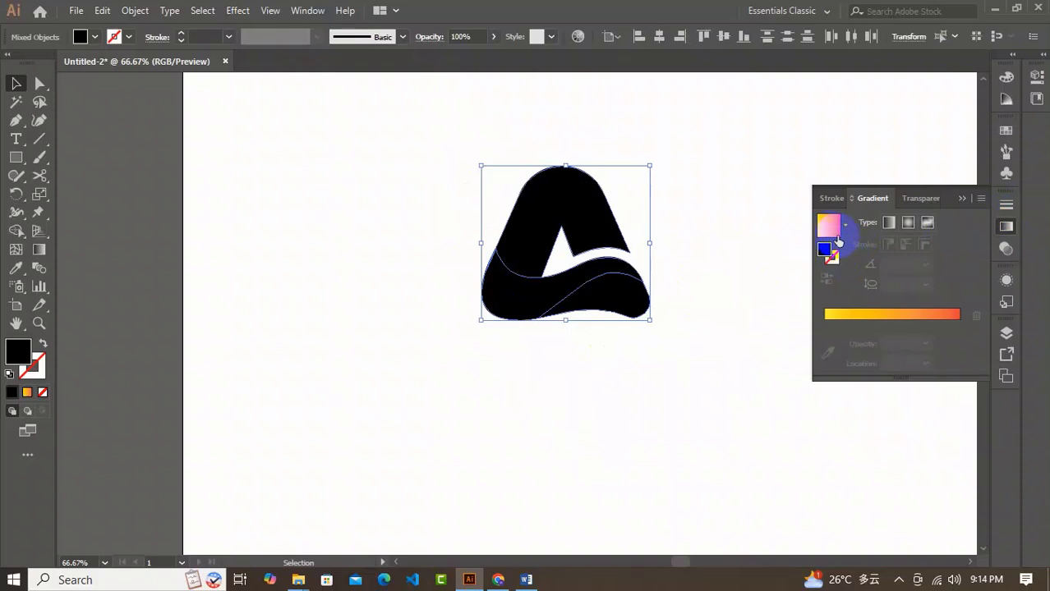
click(865, 317)
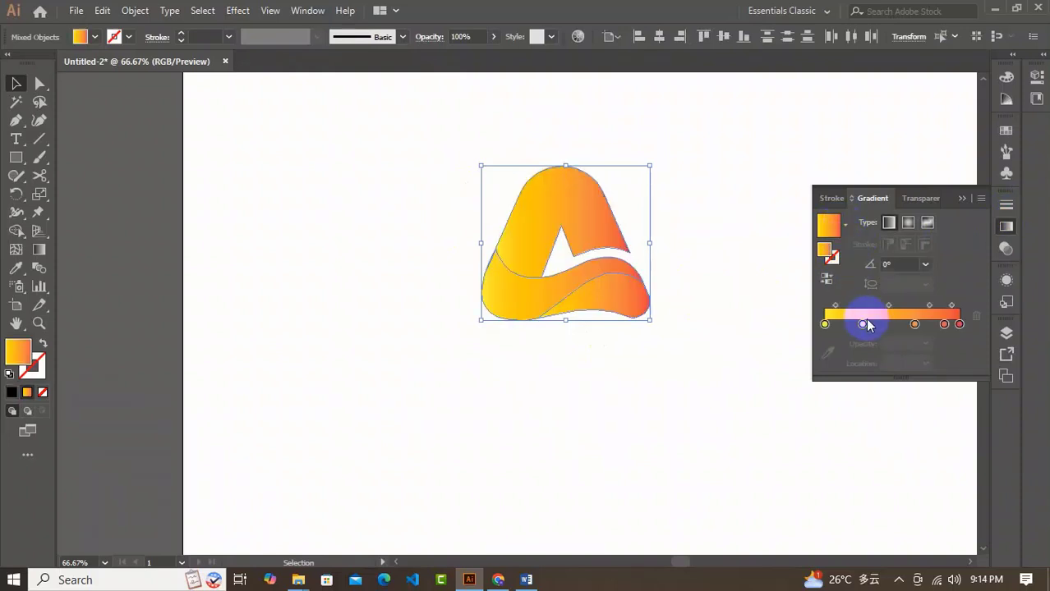
click(961, 198)
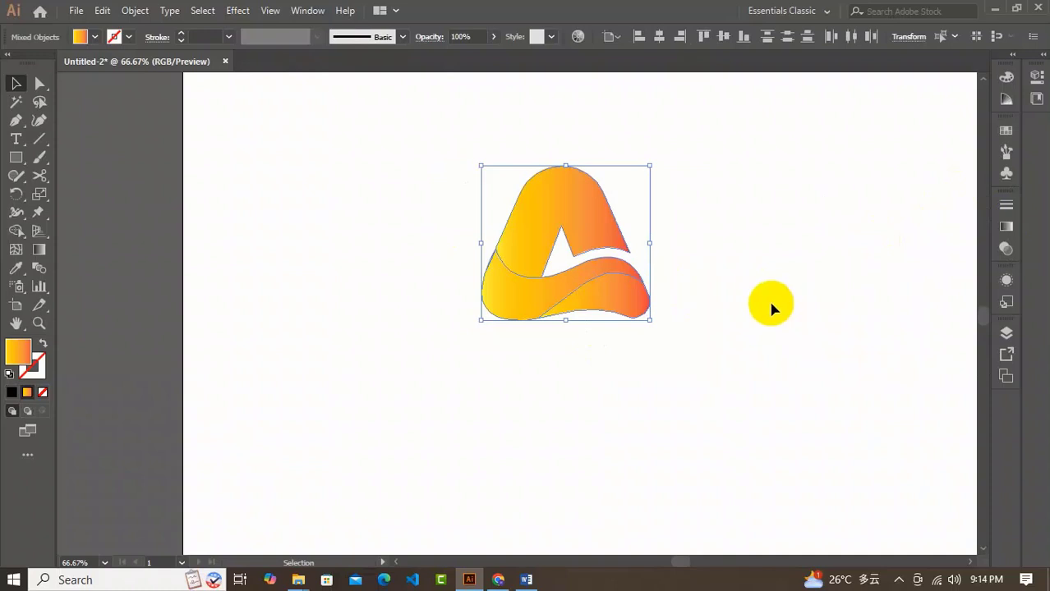
click(771, 308)
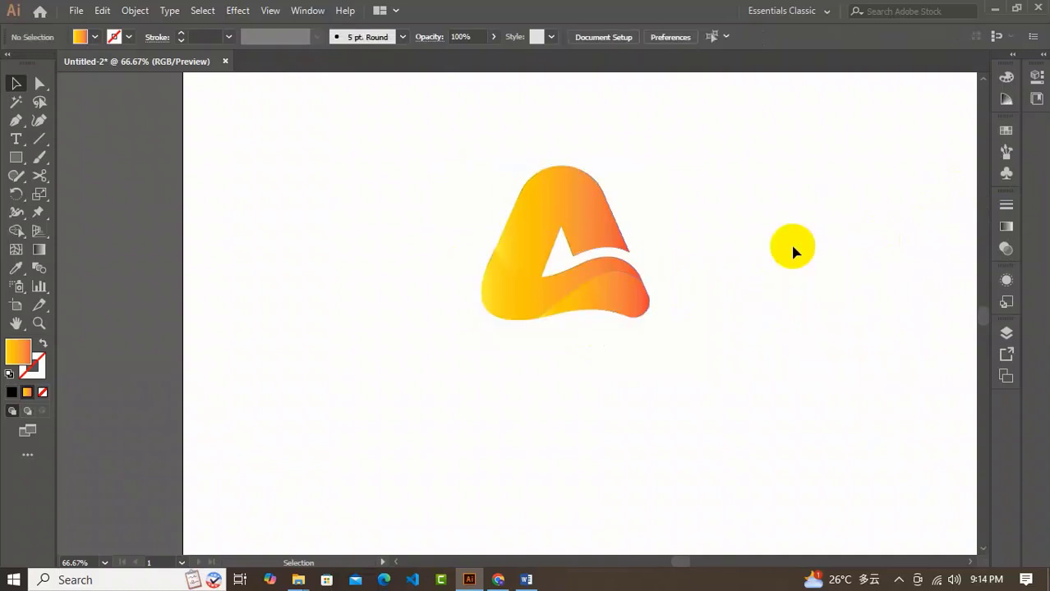
Redirect the gradient of the letter's upper shape so red starts at the left leg's lower end and fades to yellow toward the upper right.
click(521, 237)
click(38, 249)
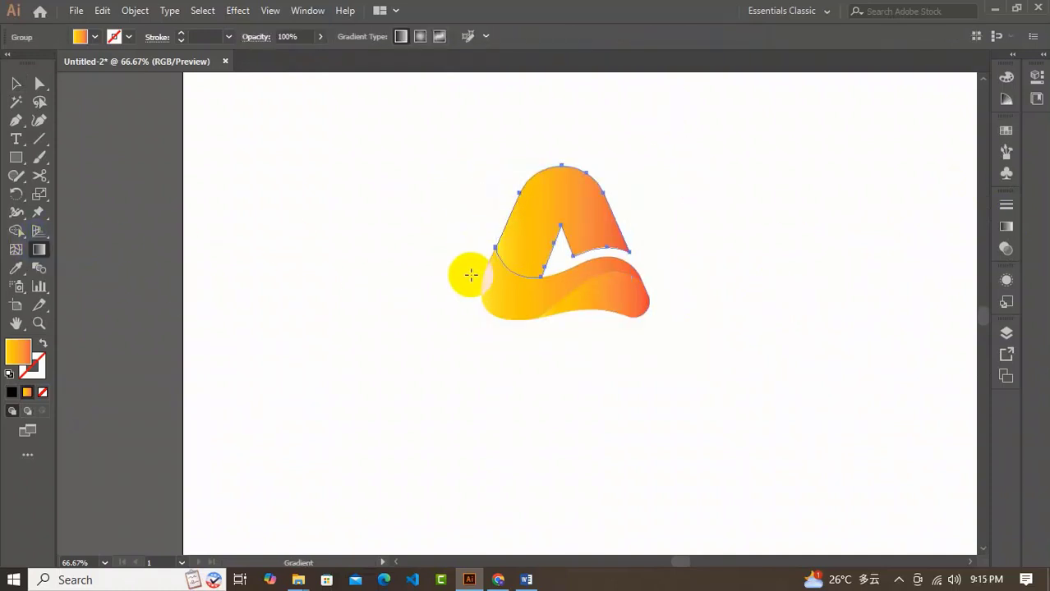
drag(471, 275, 489, 244)
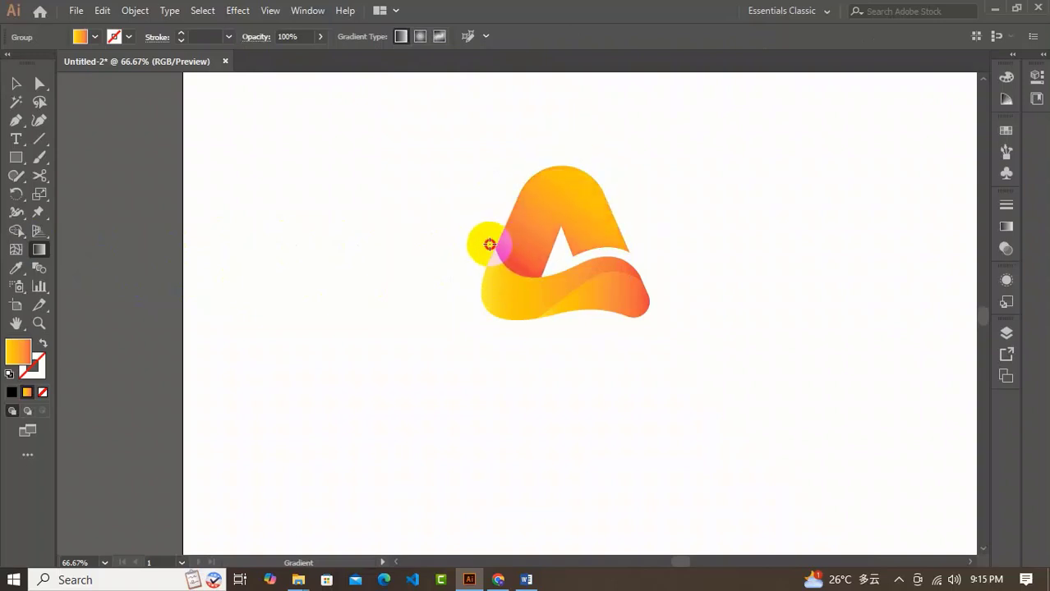
click(16, 83)
click(305, 275)
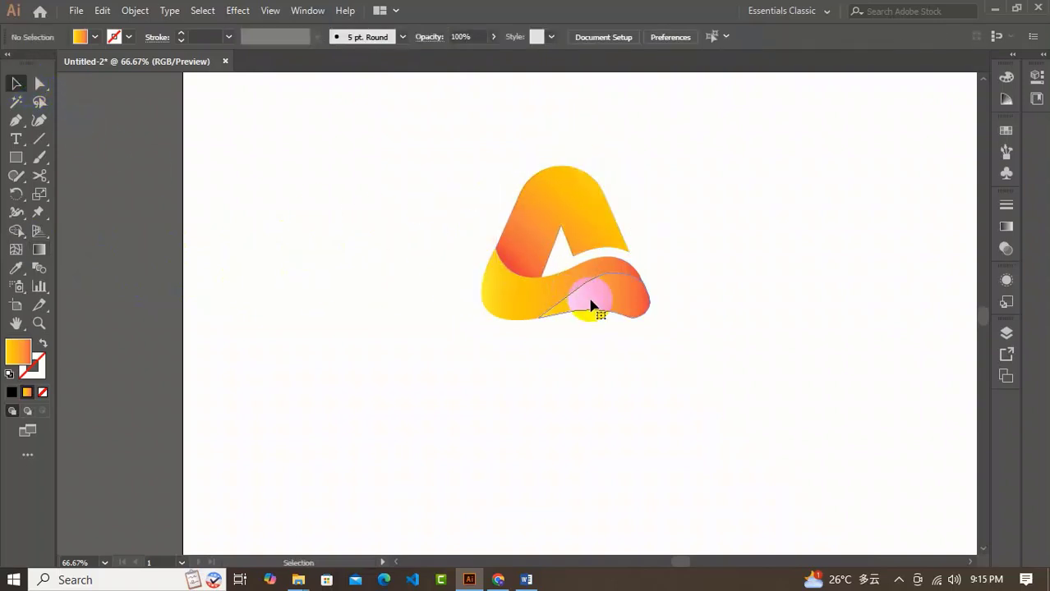
Redirect the gradient of the lower-right tail piece so it runs from red at its left tip to orange at its right end.
click(592, 304)
click(38, 249)
mouse_move(619, 306)
mouse_down()
mouse_move(536, 286)
mouse_move(570, 293)
mouse_up()
click(16, 83)
click(448, 285)
Angle the wave band's gradient diagonally, from yellow at its lower left to red at its upper right.
click(508, 293)
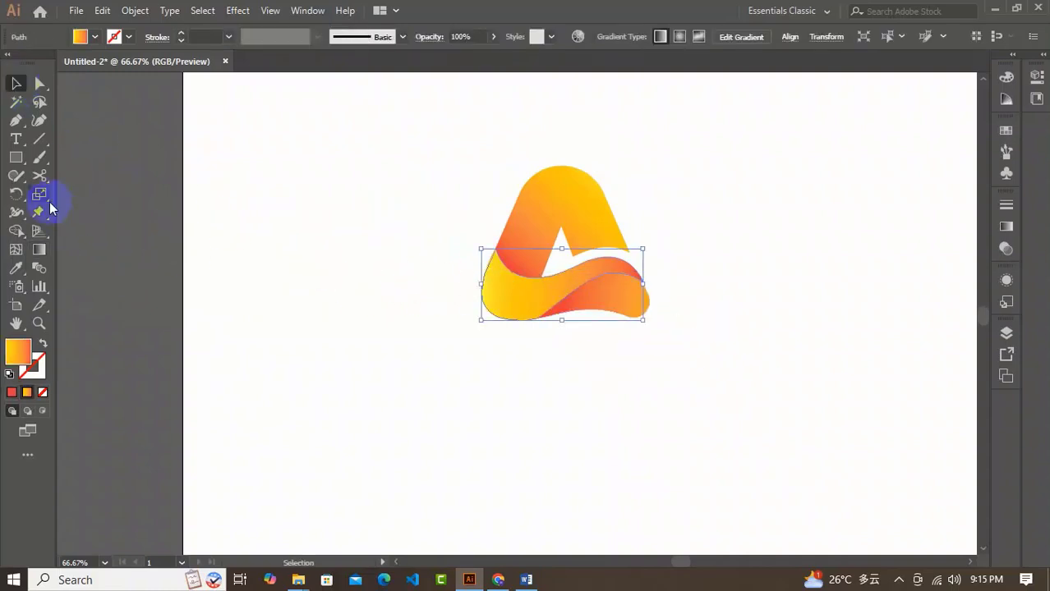
click(38, 249)
drag(429, 291, 616, 226)
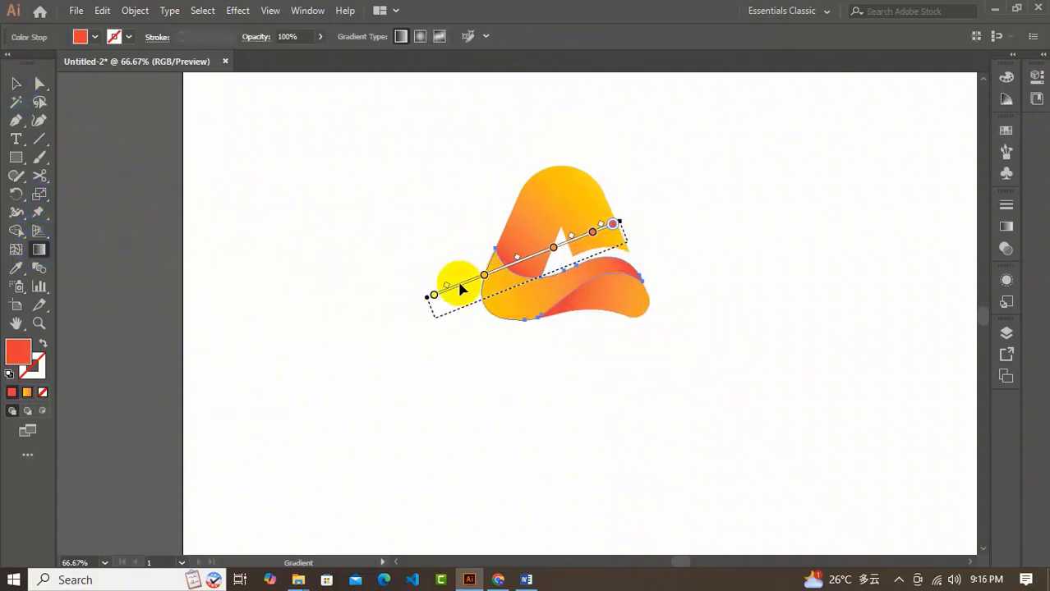
drag(427, 297, 450, 293)
click(17, 84)
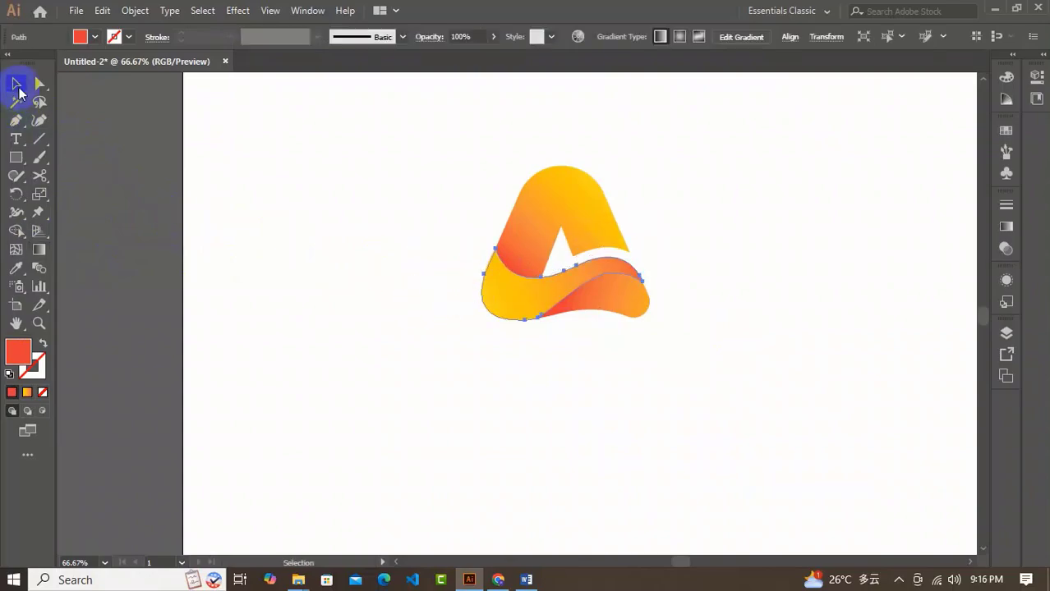
click(462, 353)
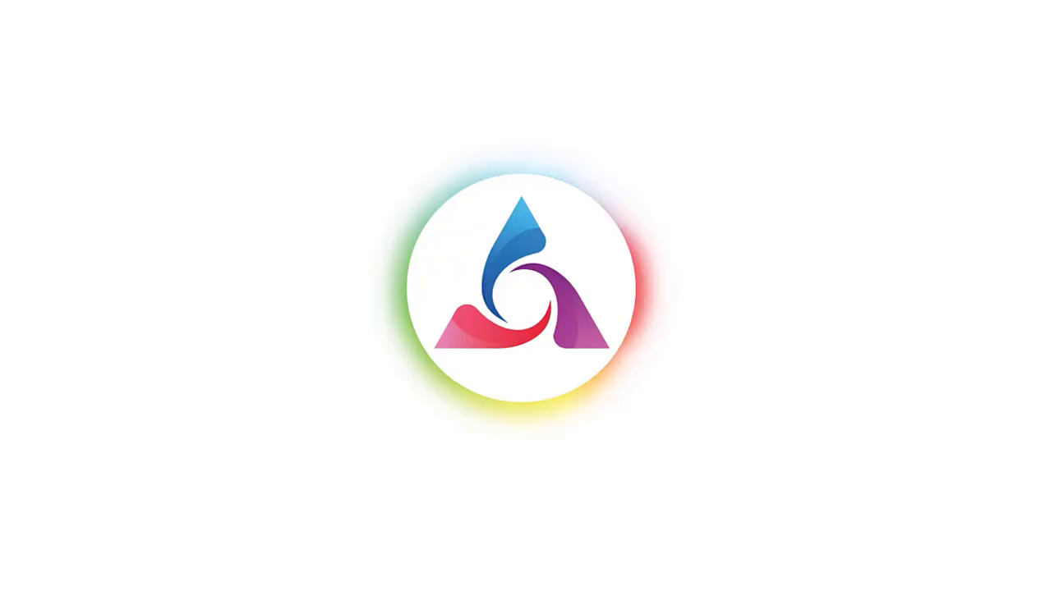